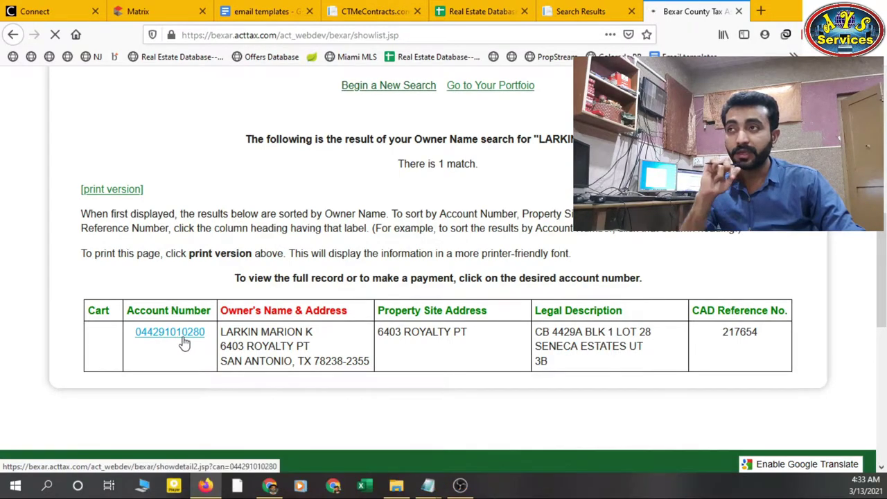
{"action": "left_click", "coordinate": [184, 342]}
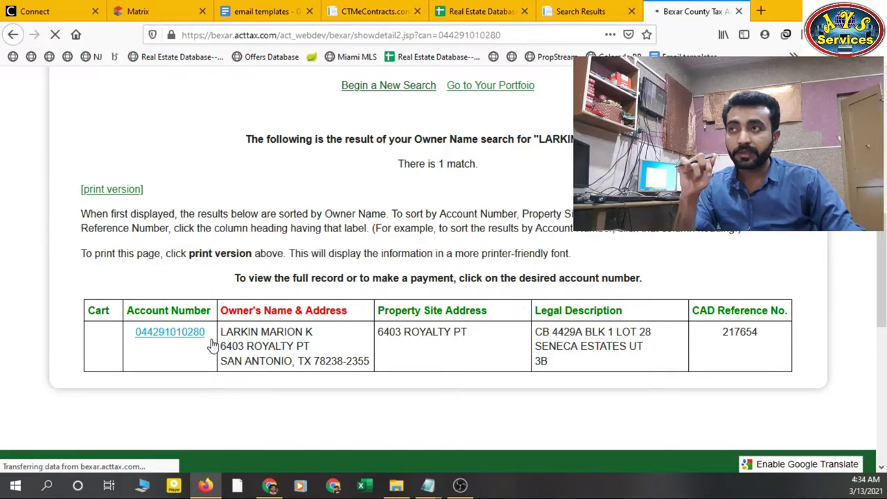
{"action": "left_click", "coordinate": [270, 485]}
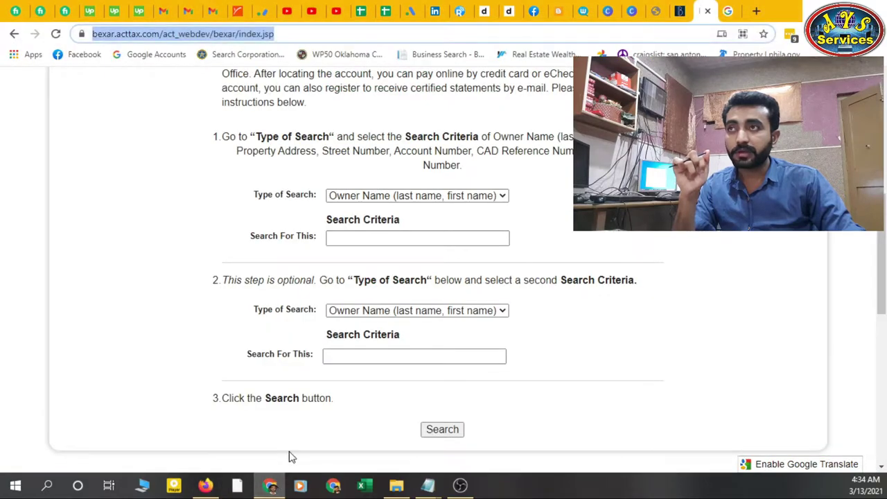
{"action": "left_click", "coordinate": [386, 15]}
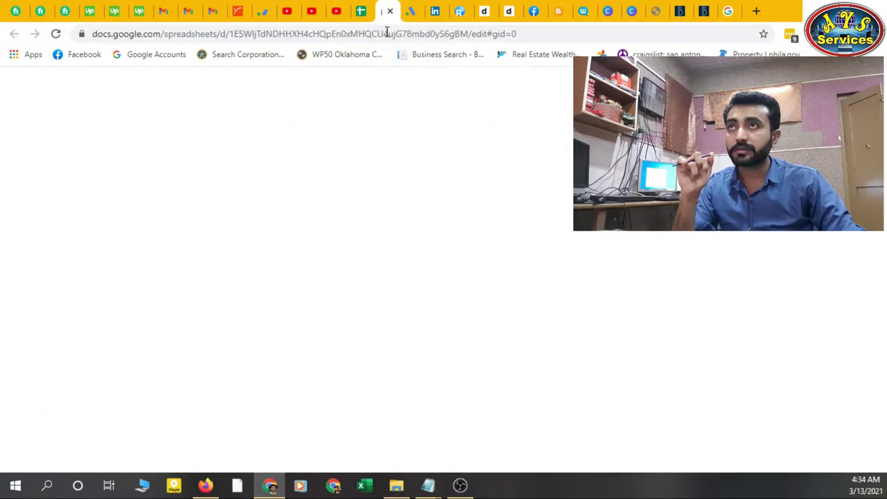
{"action": "left_click", "coordinate": [205, 485]}
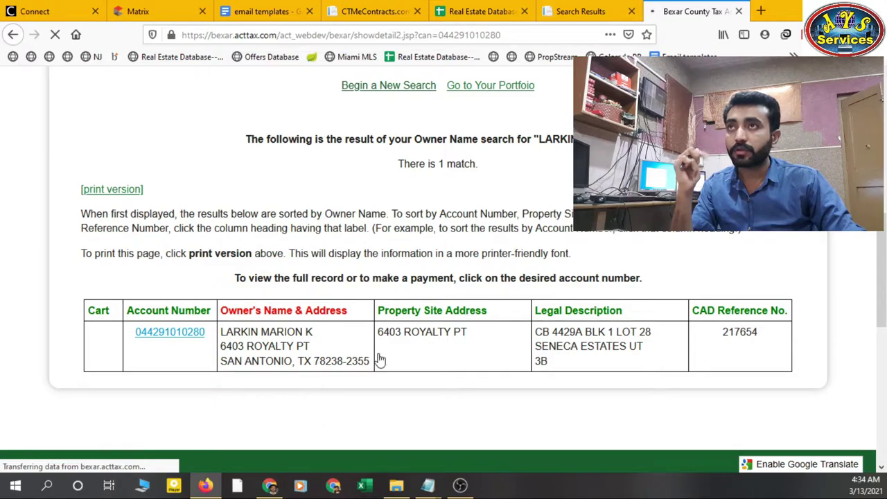
{"action": "left_click", "coordinate": [610, 21]}
{"action": "left_click", "coordinate": [665, 18]}
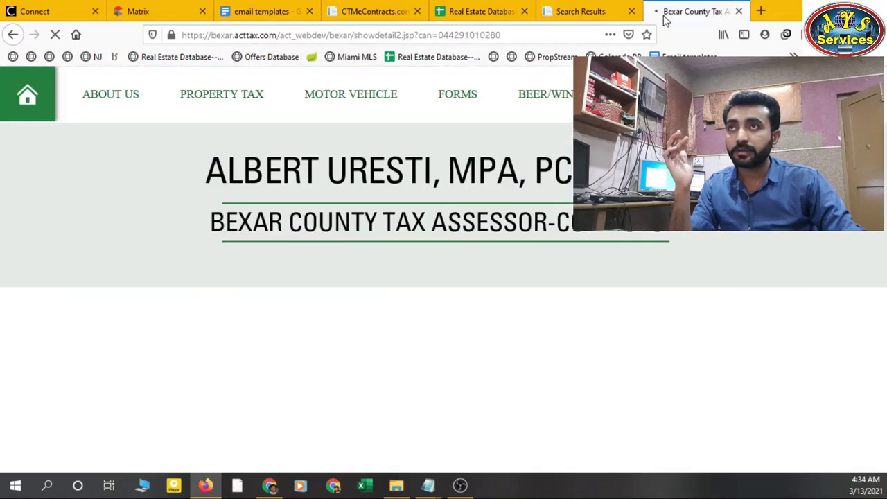
{"action": "scroll", "coordinate": [521, 247], "scroll_direction": "down", "scroll_amount": 5}
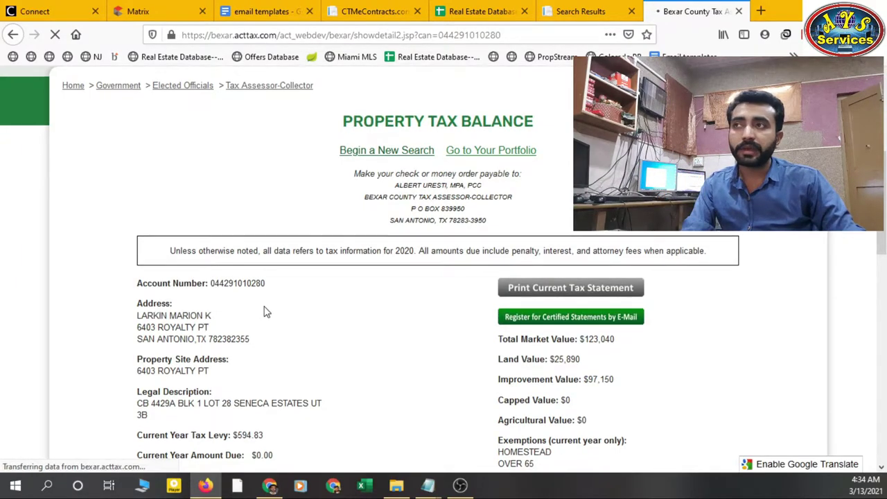
{"action": "scroll", "coordinate": [206, 269], "scroll_direction": "down", "scroll_amount": 1}
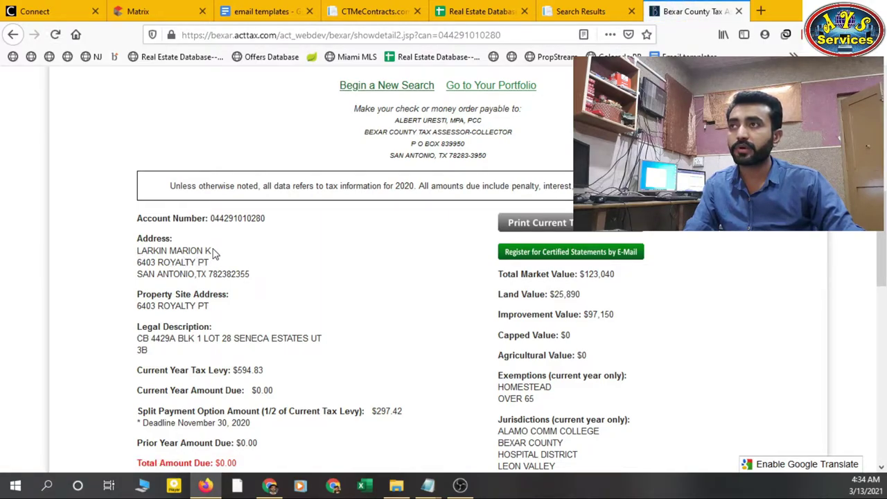
{"action": "left_click_drag", "start_coordinate": [214, 253], "coordinate": [140, 258]}
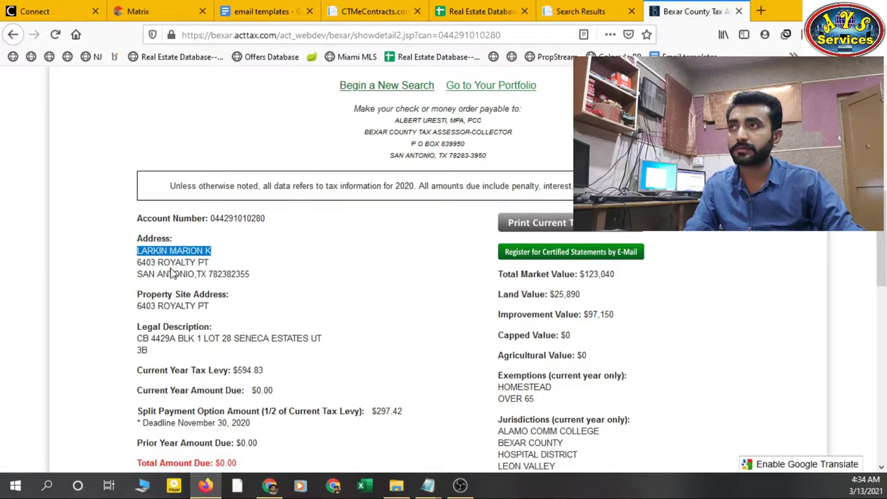
{"action": "left_click", "coordinate": [269, 485]}
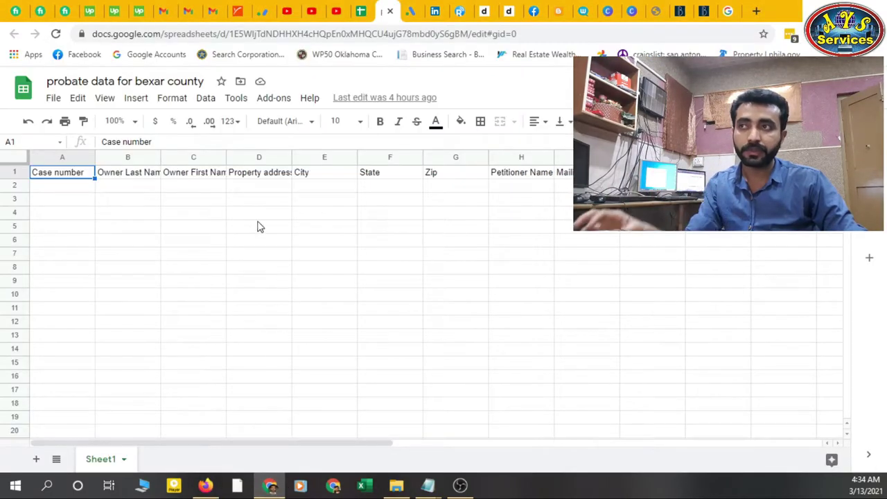
{"action": "left_click", "coordinate": [237, 188]}
{"action": "double_click", "coordinate": [147, 187]}
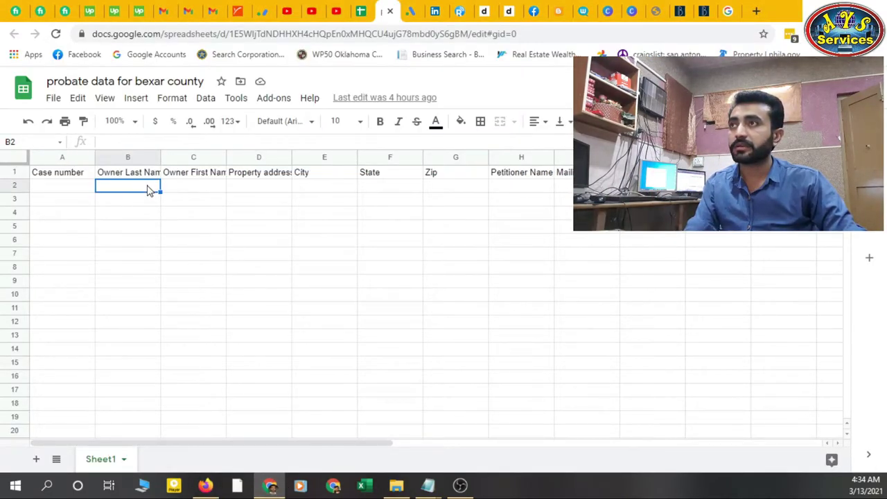
{"action": "type", "text": "LARKIN MARION K"}
{"action": "left_click_drag", "start_coordinate": [170, 186], "coordinate": [130, 186]}
{"action": "key", "text": "ctrl+c"}
{"action": "key", "text": "BackSpace"}
{"action": "left_click", "coordinate": [186, 188]}
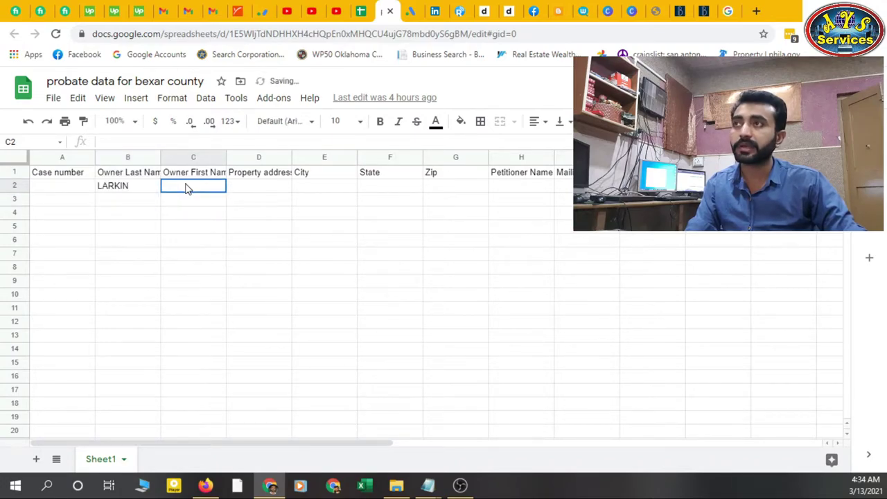
{"action": "key", "text": "ctrl+v"}
{"action": "left_click", "coordinate": [199, 216]}
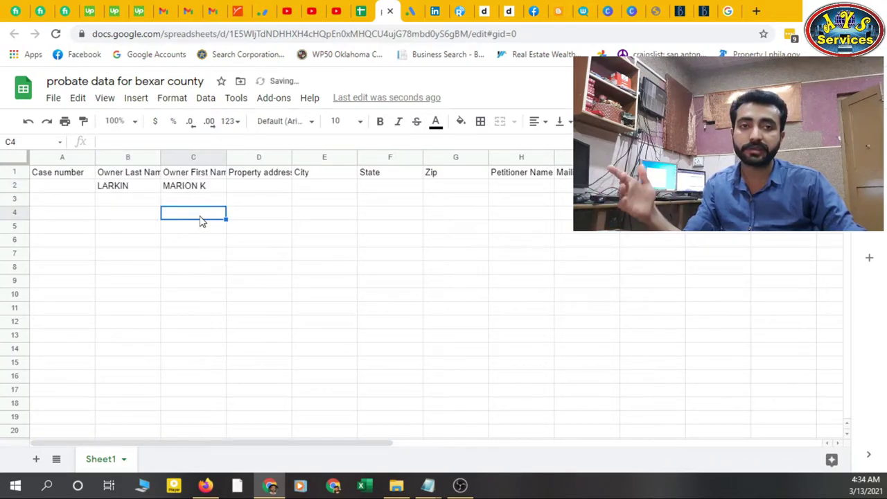
{"action": "left_click", "coordinate": [72, 189]}
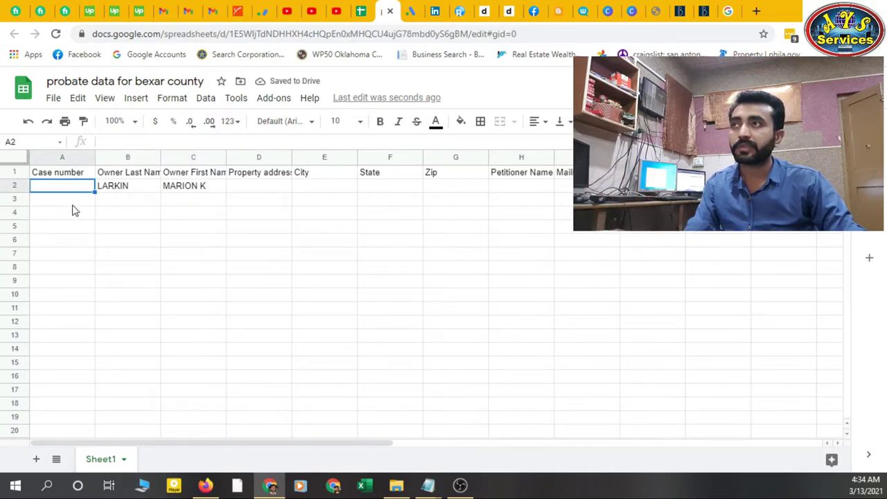
{"action": "type", "text": "2020"}
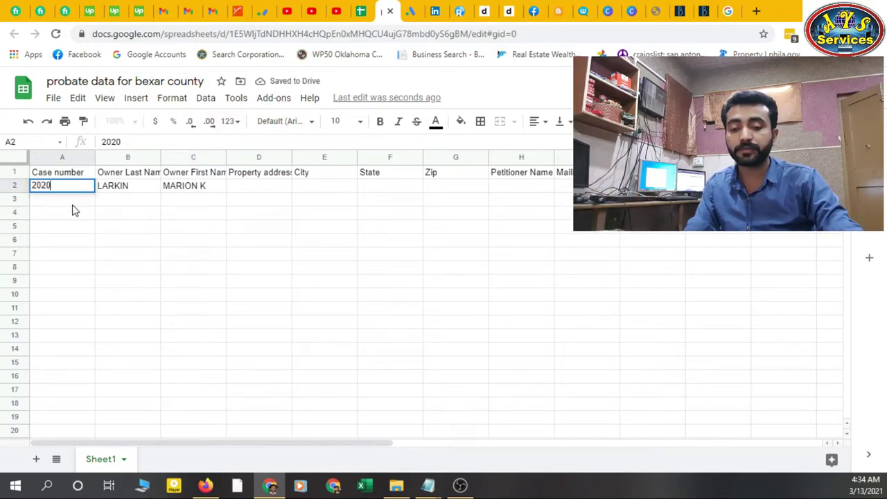
{"action": "type", "text": "pc"}
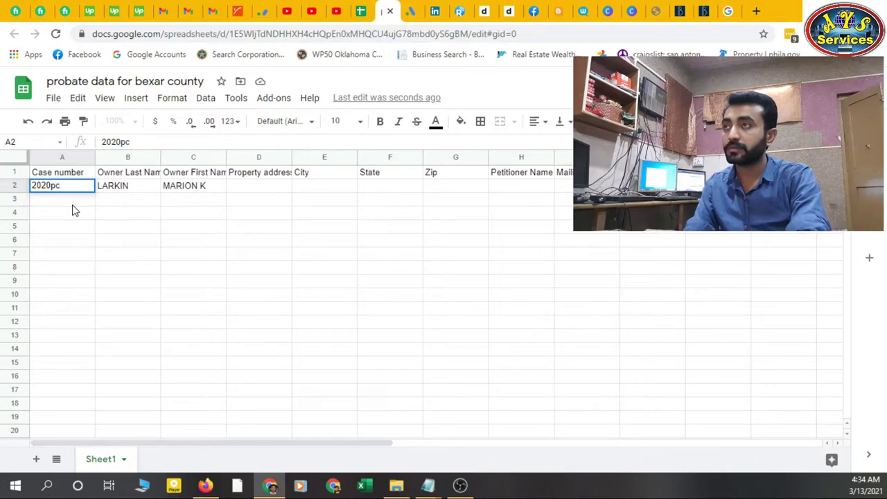
{"action": "type", "text": "2505"}
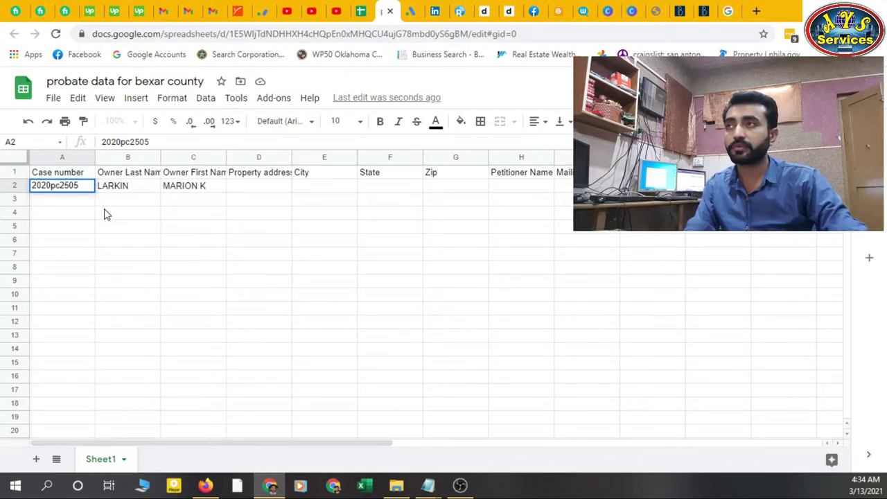
{"action": "left_click", "coordinate": [105, 213]}
{"action": "left_click", "coordinate": [253, 188]}
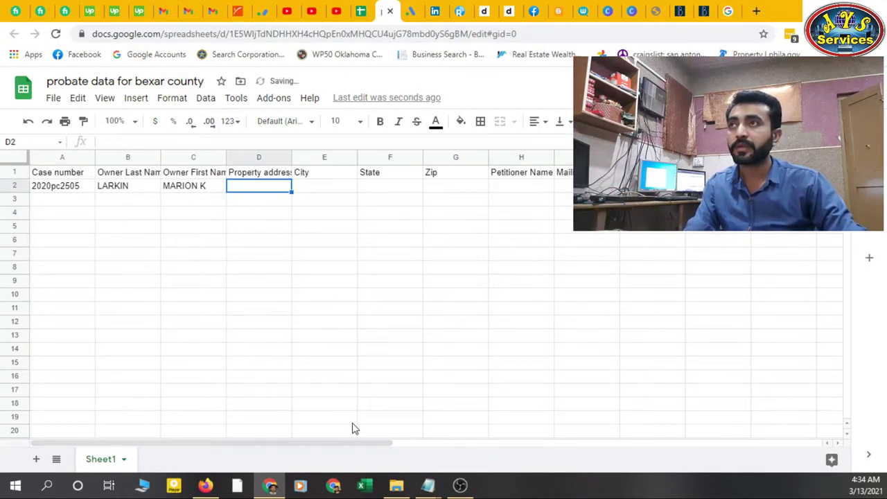
{"action": "left_click", "coordinate": [205, 485]}
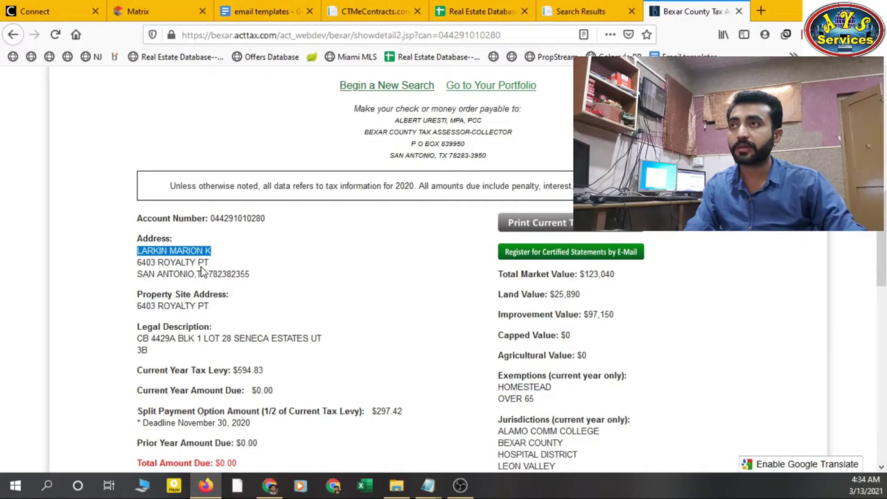
{"action": "left_click_drag", "start_coordinate": [208, 264], "coordinate": [144, 267]}
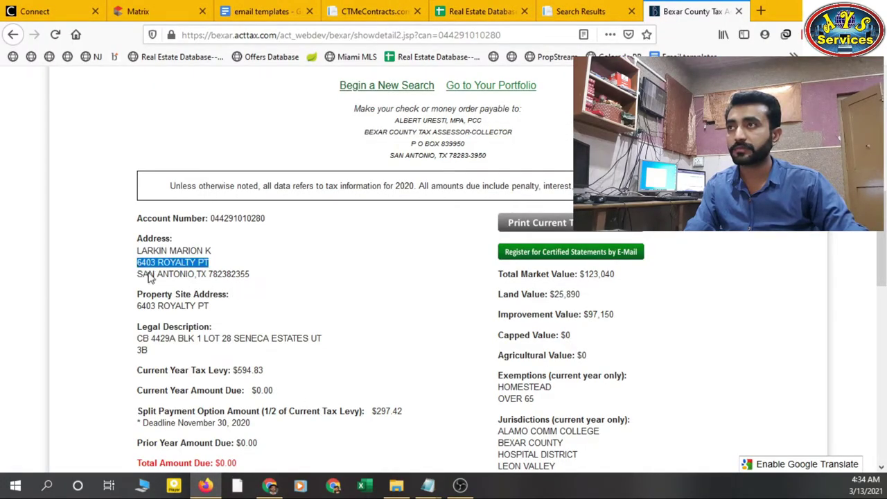
{"action": "left_click", "coordinate": [269, 485]}
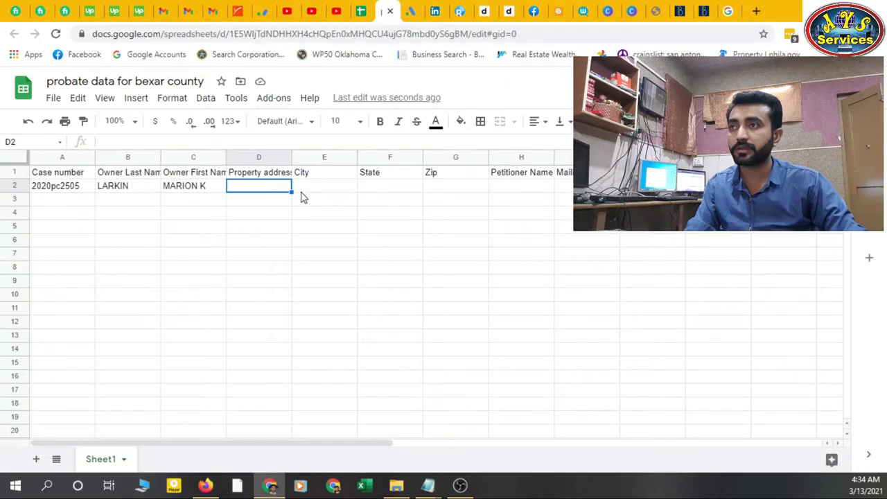
{"action": "double_click", "coordinate": [263, 185]}
{"action": "type", "text": "6403 ROYALTY PT"}
{"action": "left_click", "coordinate": [264, 202]}
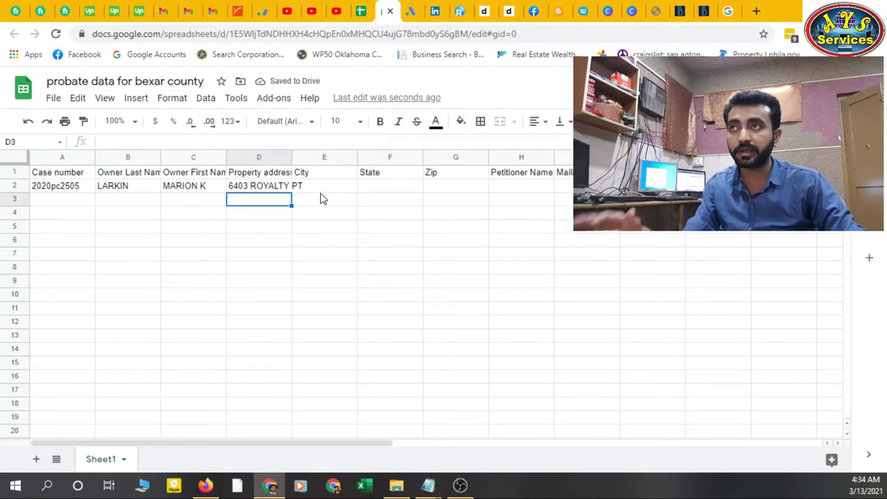
{"action": "left_click", "coordinate": [206, 485]}
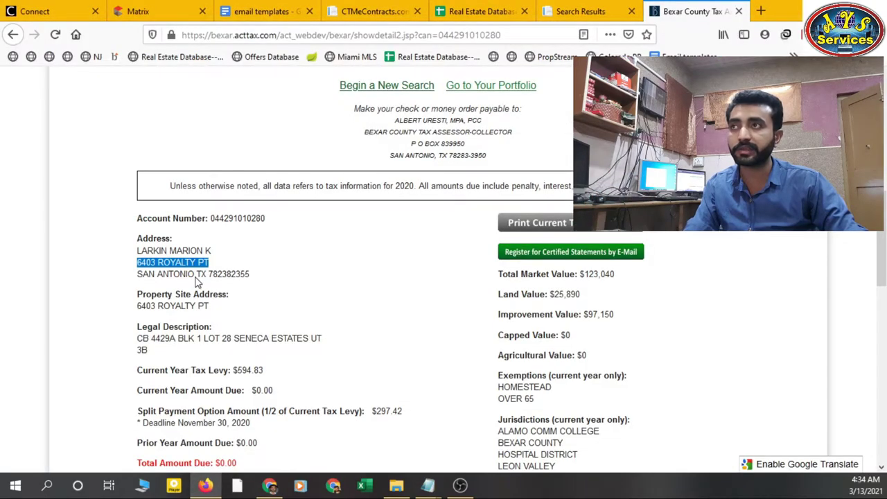
{"action": "left_click_drag", "start_coordinate": [195, 276], "coordinate": [141, 284]}
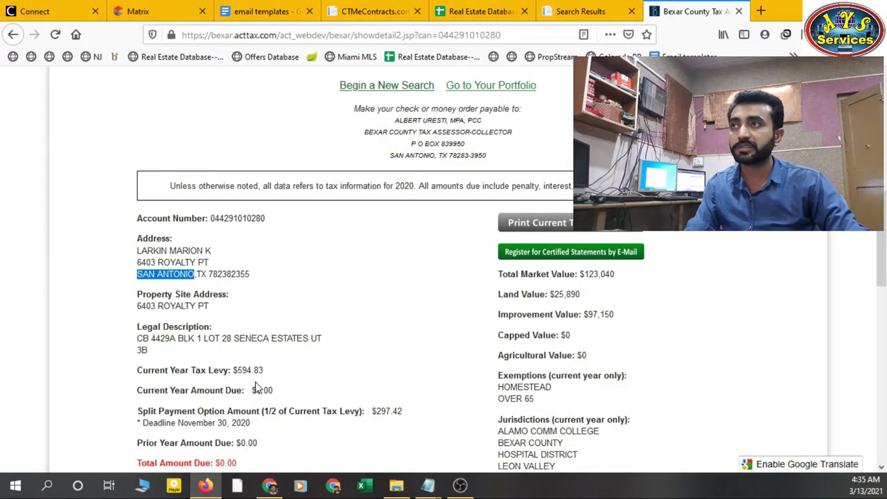
{"action": "key", "text": "ctrl+c"}
- Fill E2 with SAN ANTONIO, F2 with TX, and G2 with ZIP 78238
{"action": "left_click", "coordinate": [269, 485]}
{"action": "left_click", "coordinate": [330, 188]}
{"action": "key", "text": "ctrl+v"}
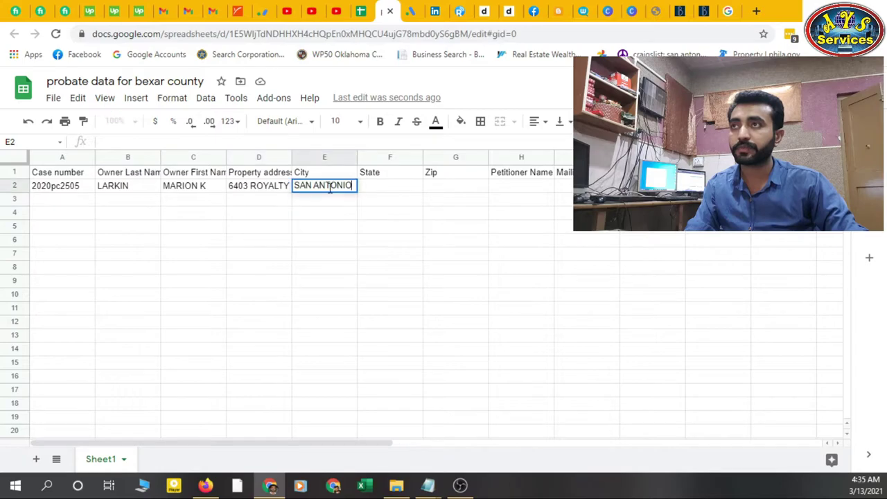
{"action": "left_click", "coordinate": [392, 187]}
{"action": "type", "text": "TX"}
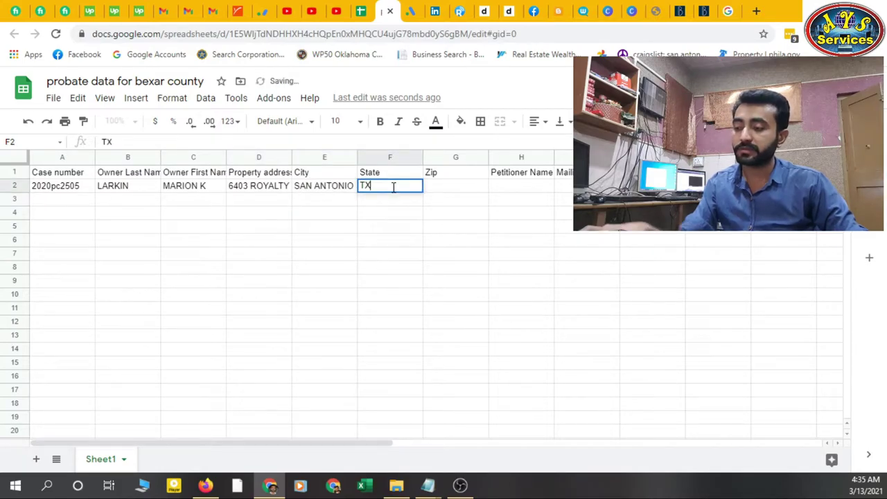
{"action": "left_click", "coordinate": [205, 485]}
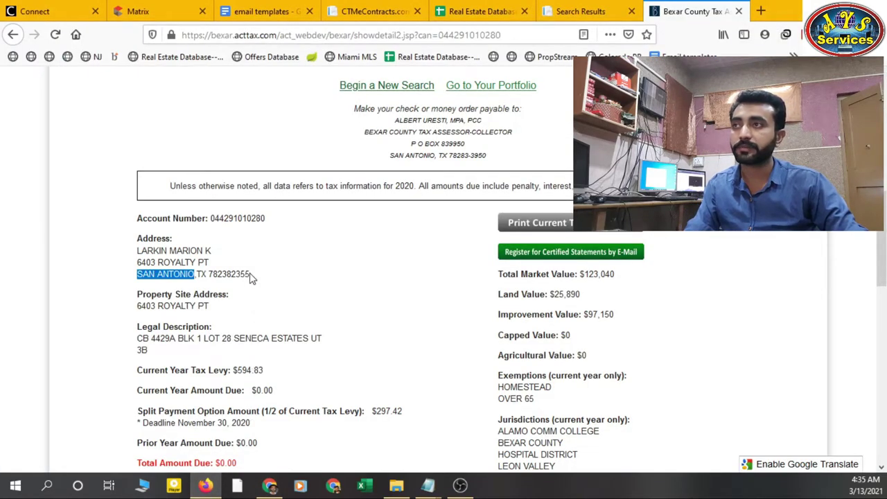
{"action": "left_click_drag", "start_coordinate": [208, 276], "coordinate": [225, 281]}
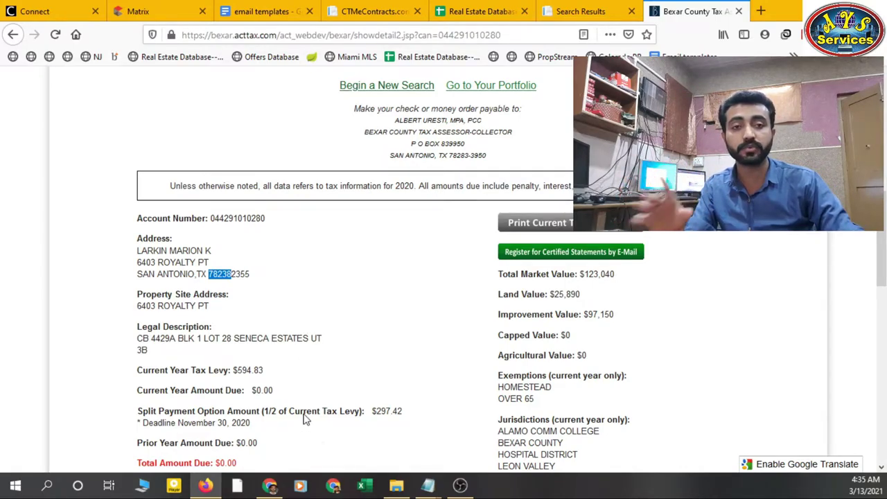
{"action": "key", "text": "alt+Tab"}
{"action": "left_click", "coordinate": [439, 191]}
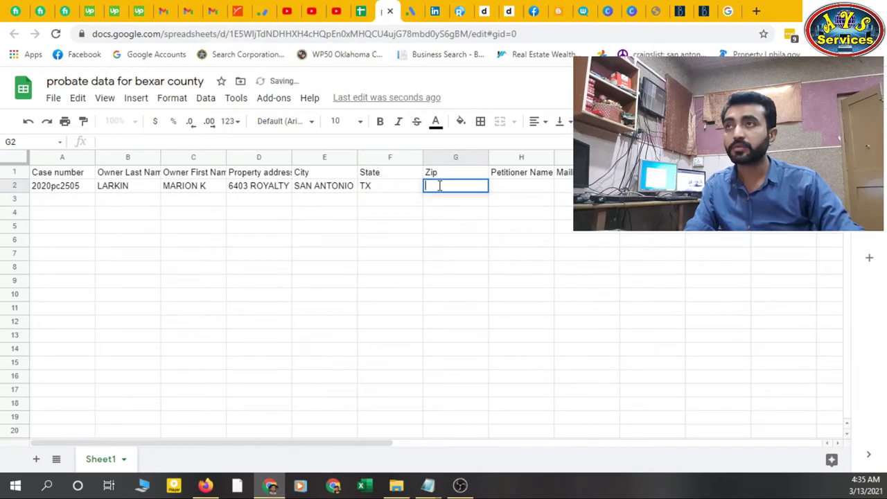
{"action": "key", "text": "ctrl+v"}
{"action": "left_click", "coordinate": [456, 230]}
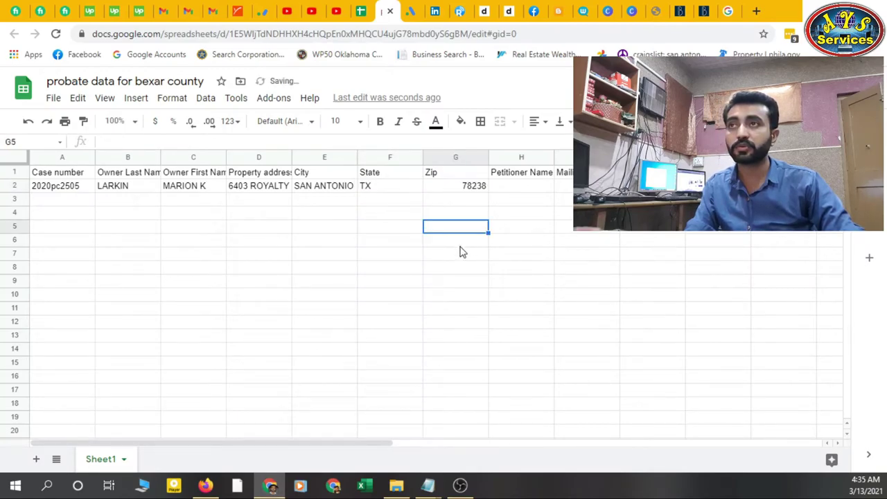
- Review the name and address cells in row 2, then return to the tax record page
{"action": "left_click", "coordinate": [525, 187]}
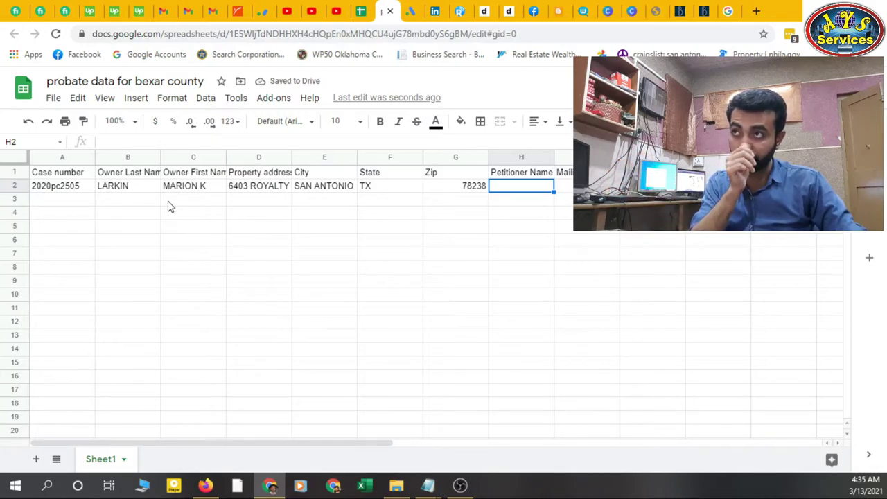
{"action": "left_click", "coordinate": [188, 203]}
{"action": "left_click", "coordinate": [151, 187]}
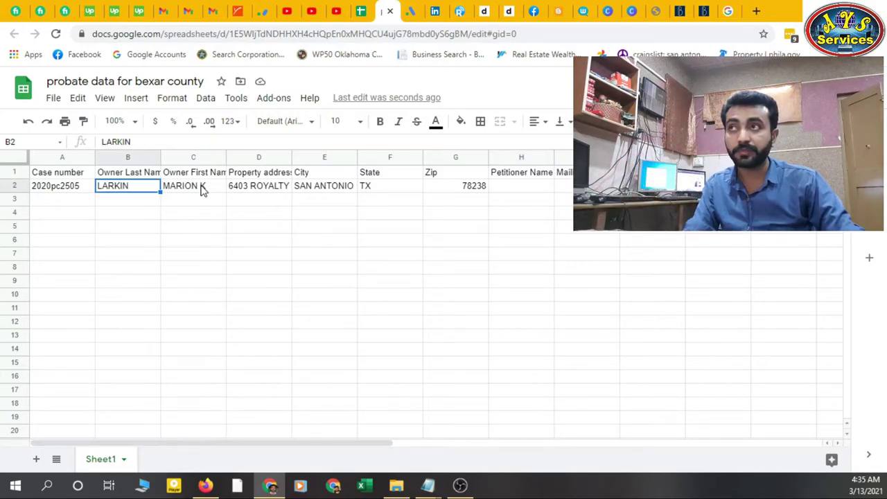
{"action": "left_click", "coordinate": [202, 189]}
{"action": "left_click", "coordinate": [239, 188]}
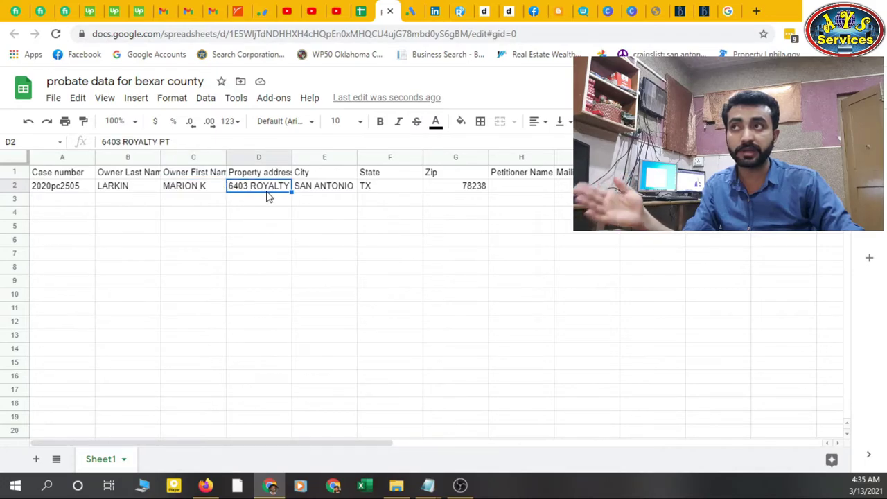
{"action": "left_click", "coordinate": [205, 485]}
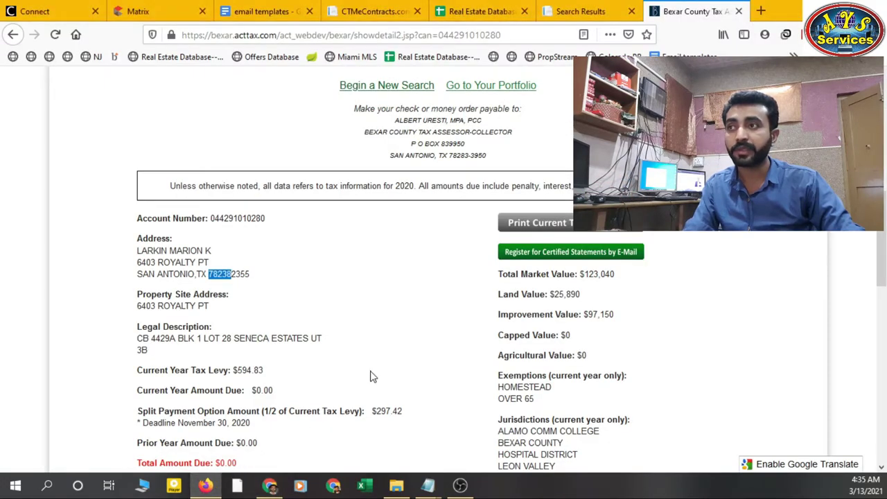
{"action": "scroll", "coordinate": [370, 374], "scroll_direction": "down", "scroll_amount": 3}
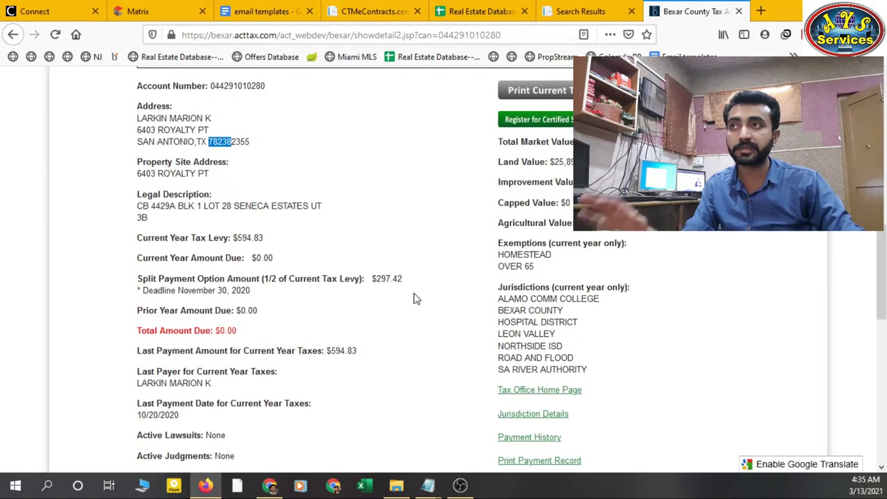
{"action": "scroll", "coordinate": [412, 299], "scroll_direction": "up", "scroll_amount": 3}
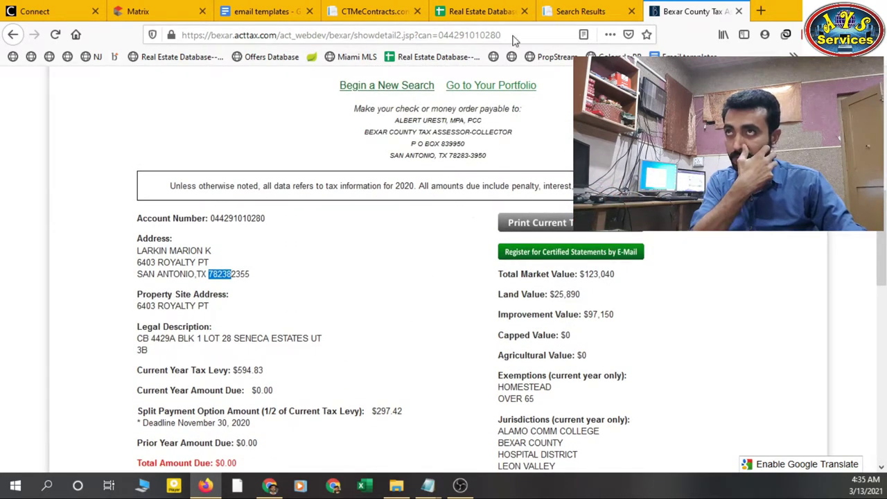
{"action": "left_click", "coordinate": [575, 11]}
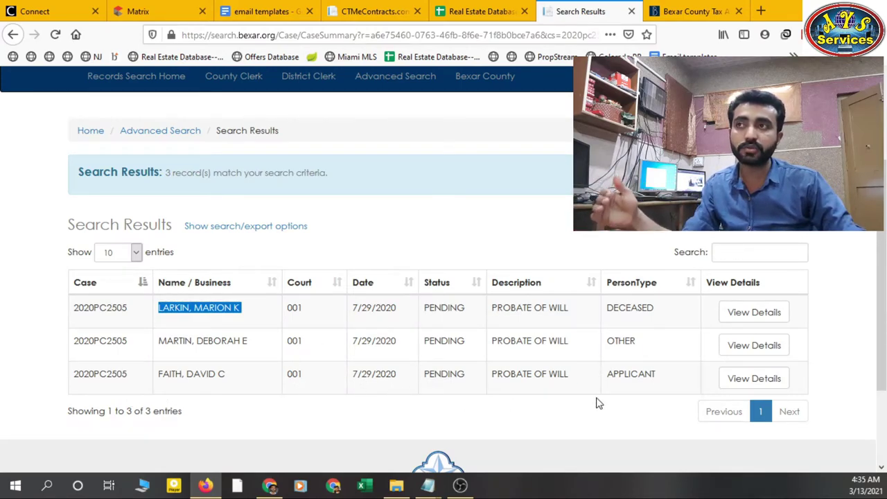
{"action": "scroll", "coordinate": [659, 384], "scroll_direction": "down", "scroll_amount": 1}
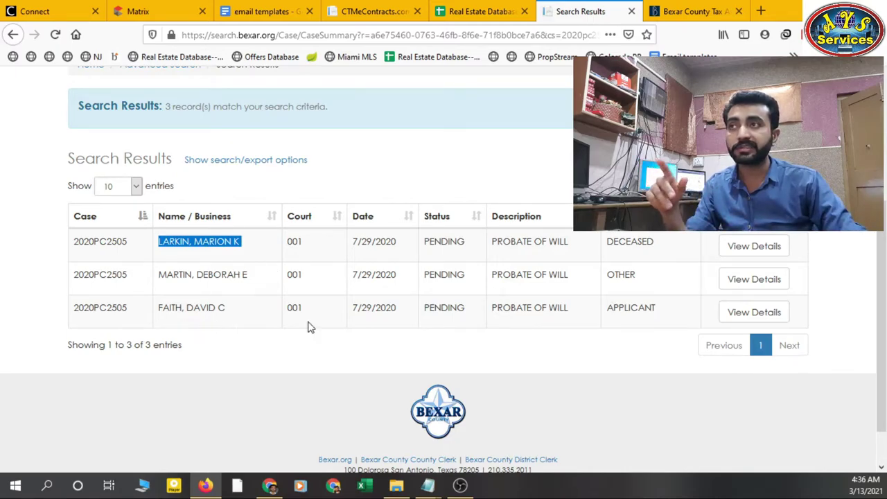
{"action": "left_click", "coordinate": [735, 314]}
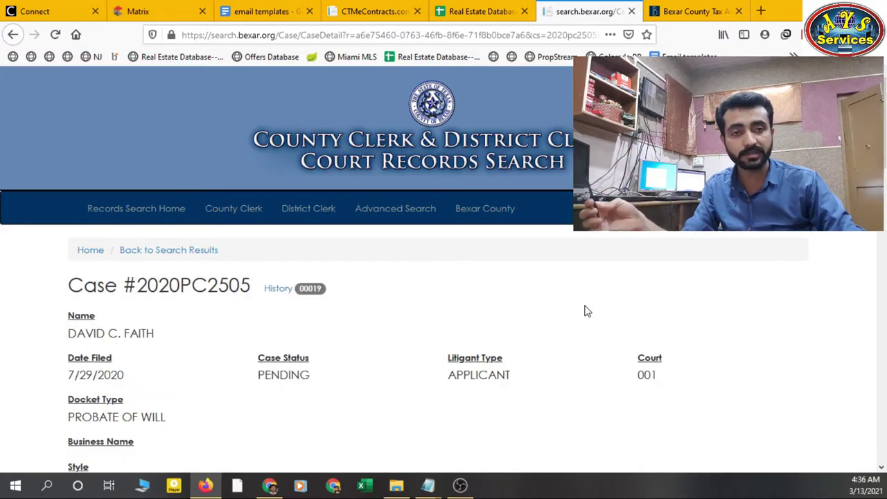
- Review the 19-entry case history and select the applicant's full name as petitioner
{"action": "scroll", "coordinate": [566, 302], "scroll_direction": "down", "scroll_amount": 2}
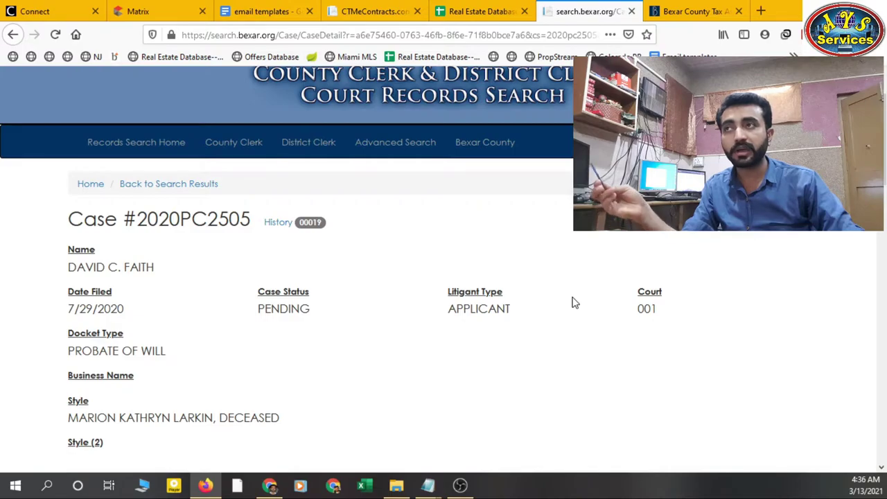
{"action": "scroll", "coordinate": [575, 302], "scroll_direction": "down", "scroll_amount": 4}
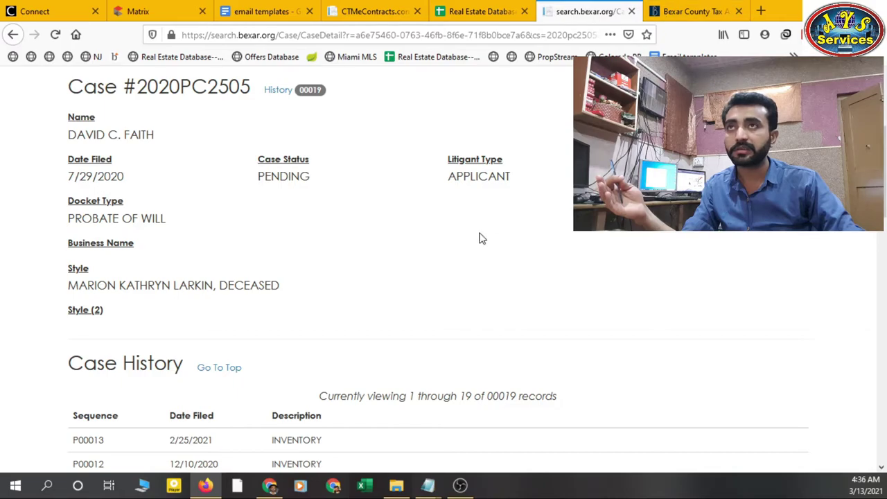
{"action": "scroll", "coordinate": [205, 312], "scroll_direction": "up", "scroll_amount": 2}
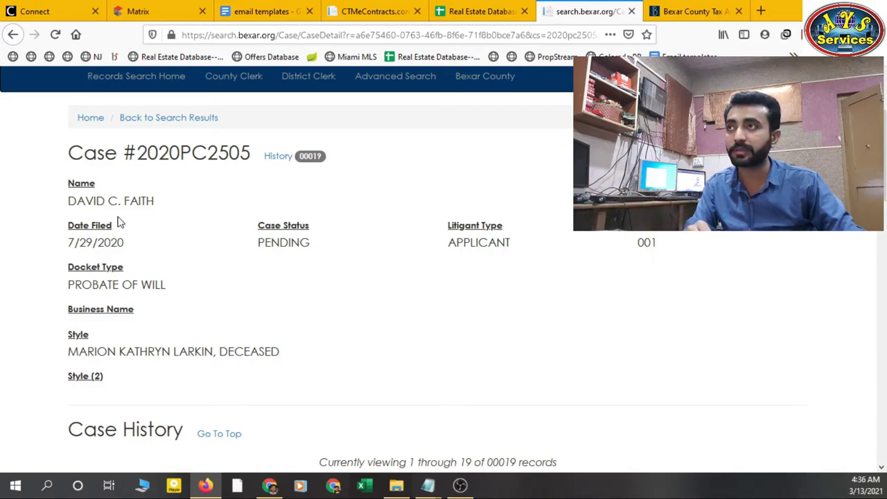
{"action": "scroll", "coordinate": [402, 318], "scroll_direction": "down", "scroll_amount": 4}
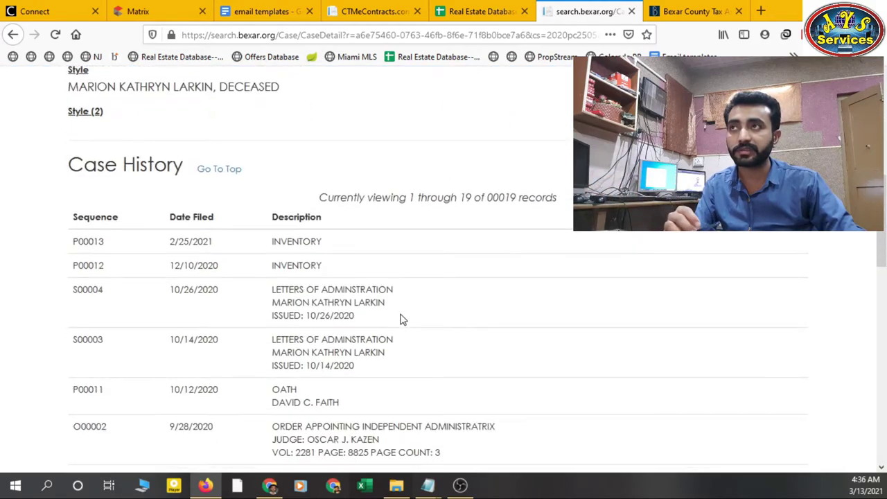
{"action": "scroll", "coordinate": [400, 251], "scroll_direction": "down", "scroll_amount": 3}
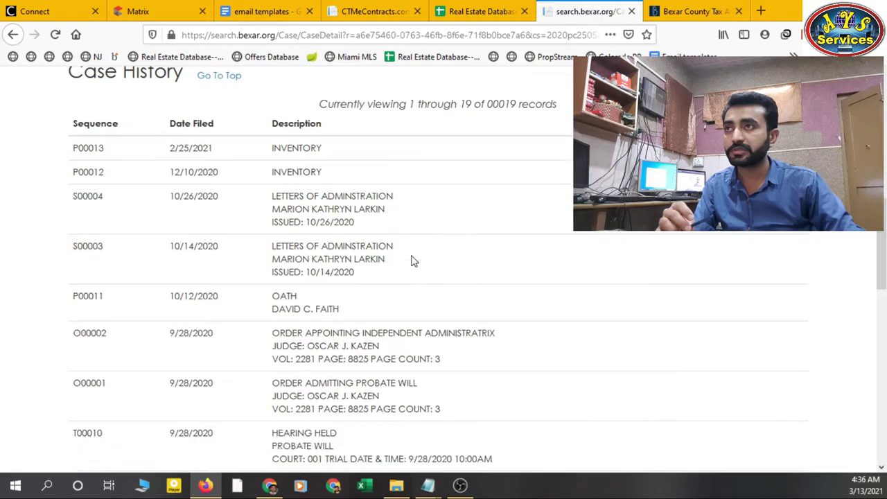
{"action": "scroll", "coordinate": [411, 255], "scroll_direction": "down", "scroll_amount": 7}
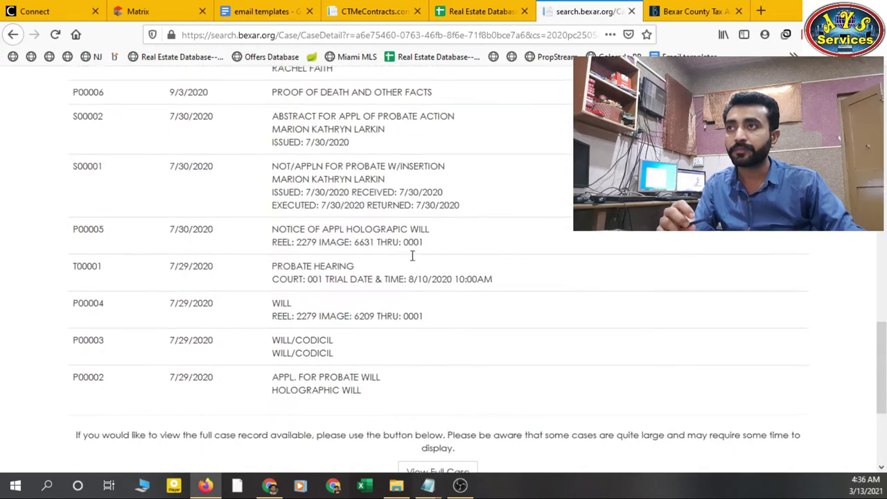
{"action": "scroll", "coordinate": [411, 261], "scroll_direction": "up", "scroll_amount": 1}
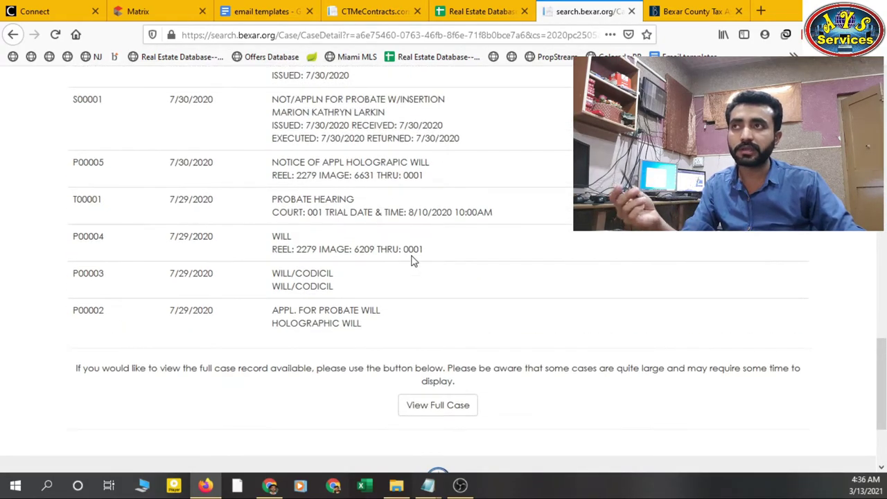
{"action": "scroll", "coordinate": [412, 261], "scroll_direction": "up", "scroll_amount": 6}
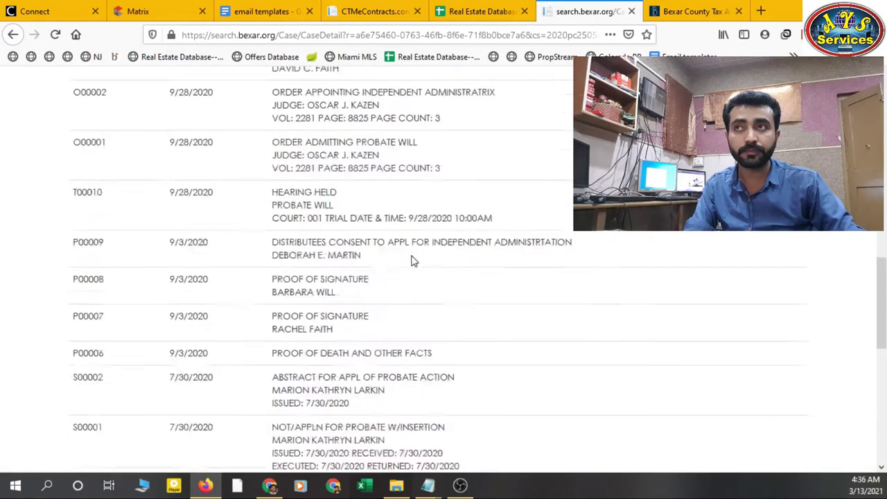
{"action": "scroll", "coordinate": [412, 261], "scroll_direction": "up", "scroll_amount": 7}
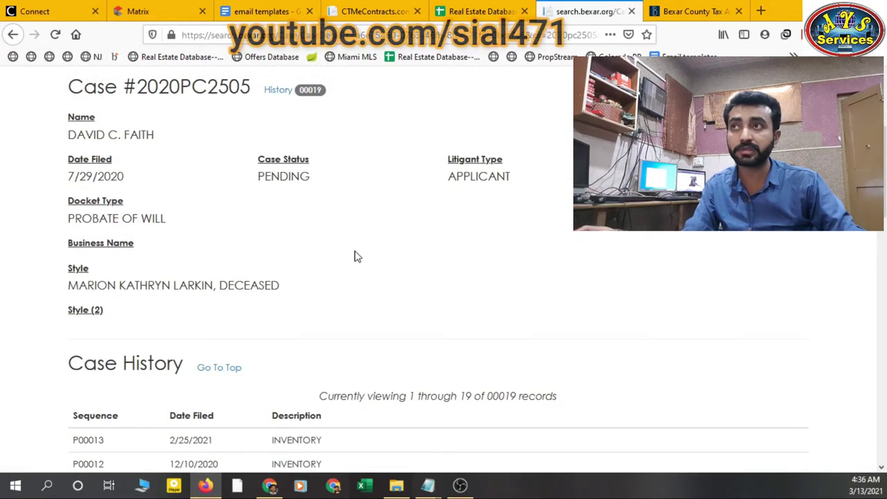
{"action": "scroll", "coordinate": [186, 137], "scroll_direction": "up", "scroll_amount": 2}
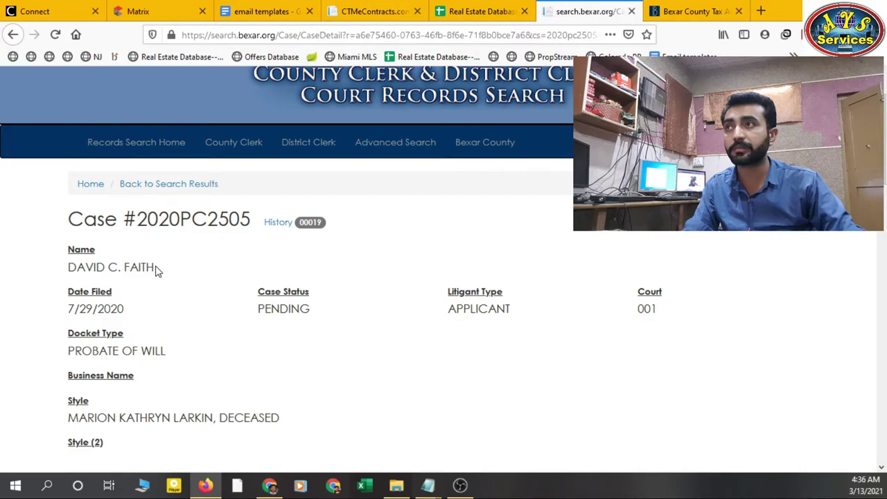
{"action": "left_click_drag", "start_coordinate": [155, 268], "coordinate": [85, 267]}
{"action": "left_click_drag", "start_coordinate": [158, 274], "coordinate": [69, 274]}
{"action": "key", "text": "ctrl+c"}
- Go back to the tax balance page and choose Begin a New Search
{"action": "left_click", "coordinate": [681, 15]}
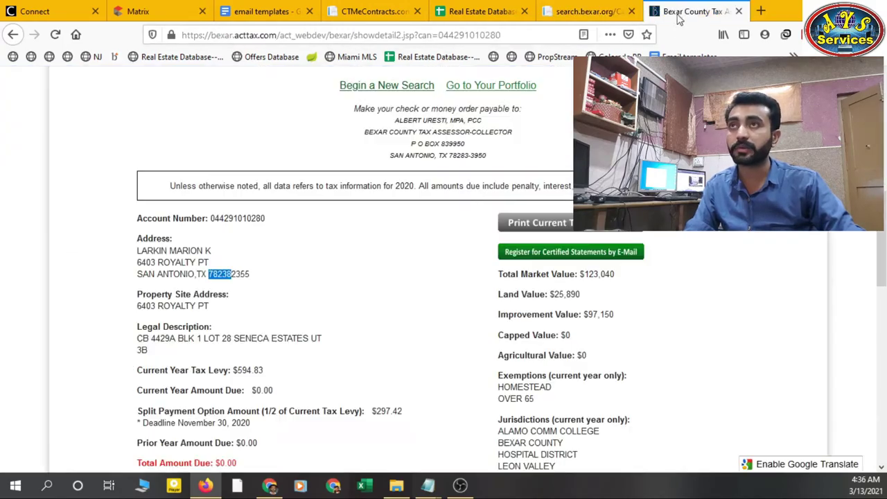
{"action": "scroll", "coordinate": [458, 259], "scroll_direction": "down", "scroll_amount": 10}
{"action": "scroll", "coordinate": [388, 266], "scroll_direction": "up", "scroll_amount": 13}
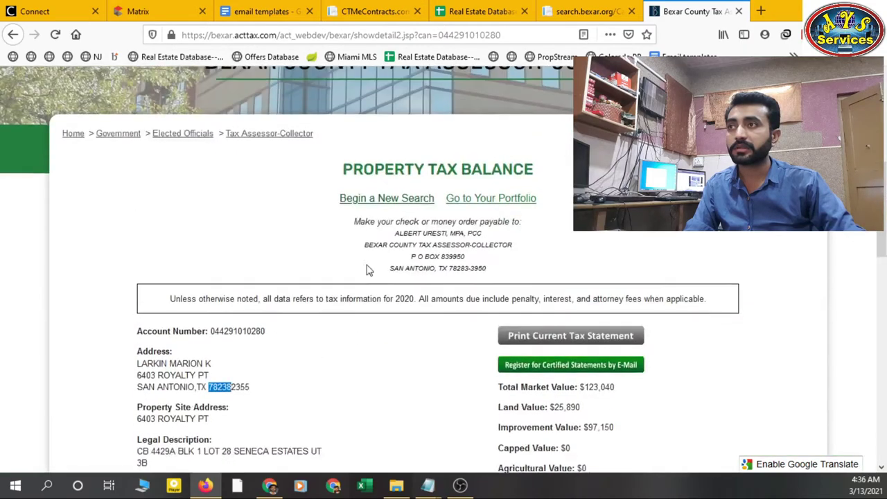
{"action": "left_click", "coordinate": [405, 219]}
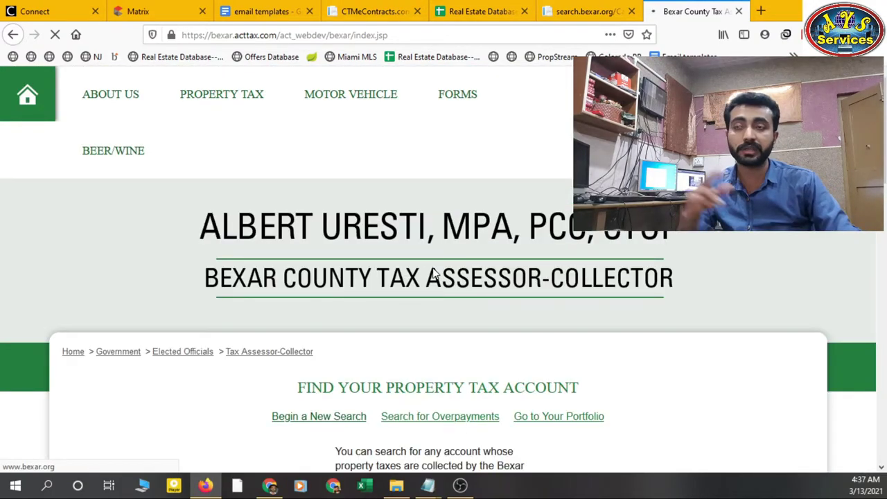
- Paste the petitioner's name into the owner search field and remove the middle initial
{"action": "scroll", "coordinate": [509, 322], "scroll_direction": "down", "scroll_amount": 2}
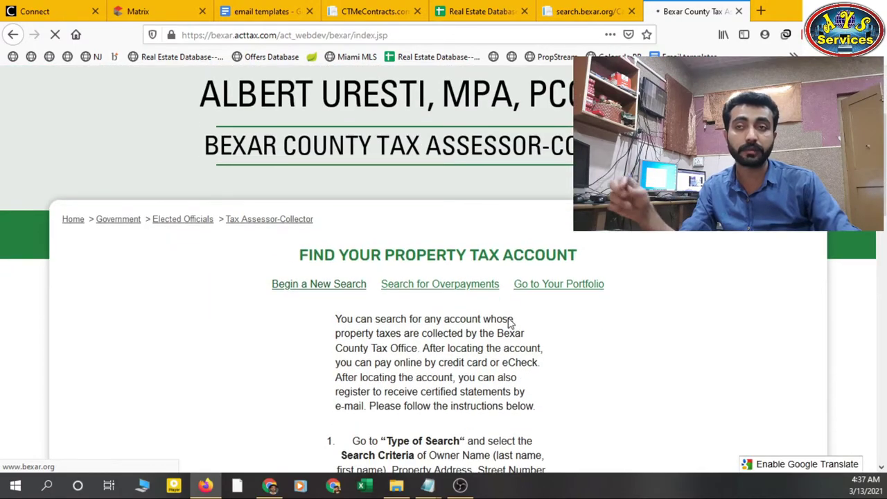
{"action": "scroll", "coordinate": [509, 322], "scroll_direction": "down", "scroll_amount": 4}
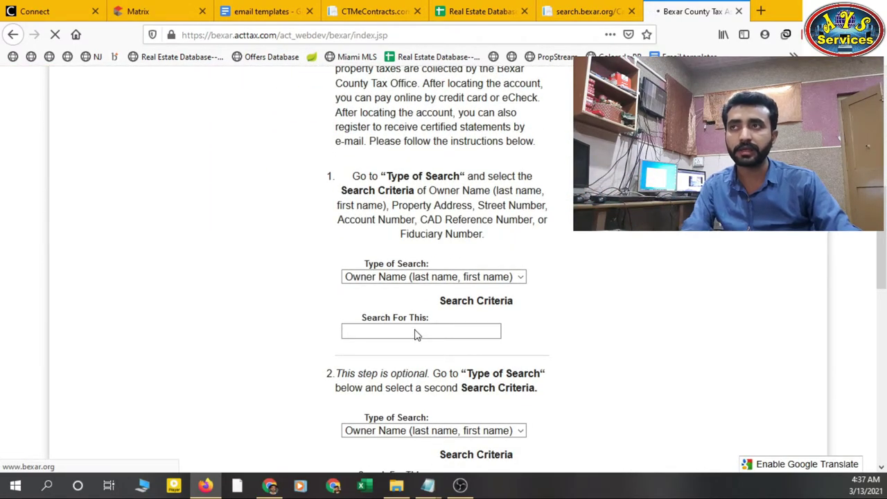
{"action": "left_click", "coordinate": [420, 336]}
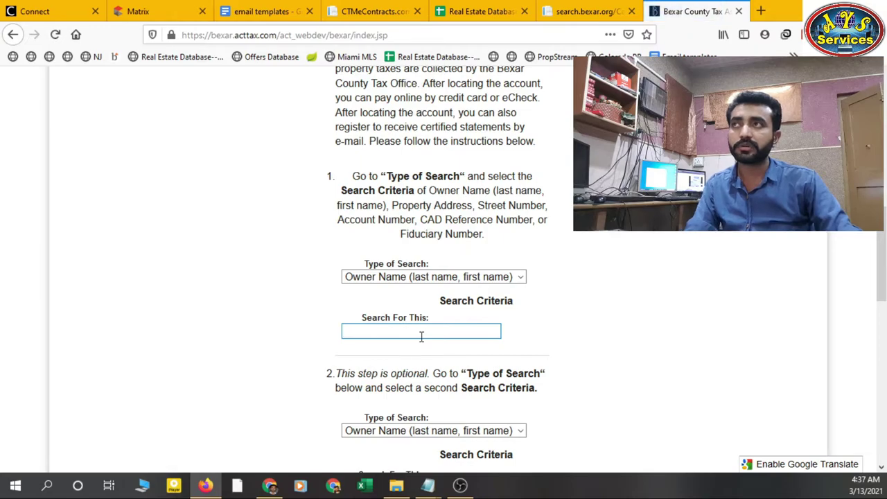
{"action": "key", "text": "ctrl+v"}
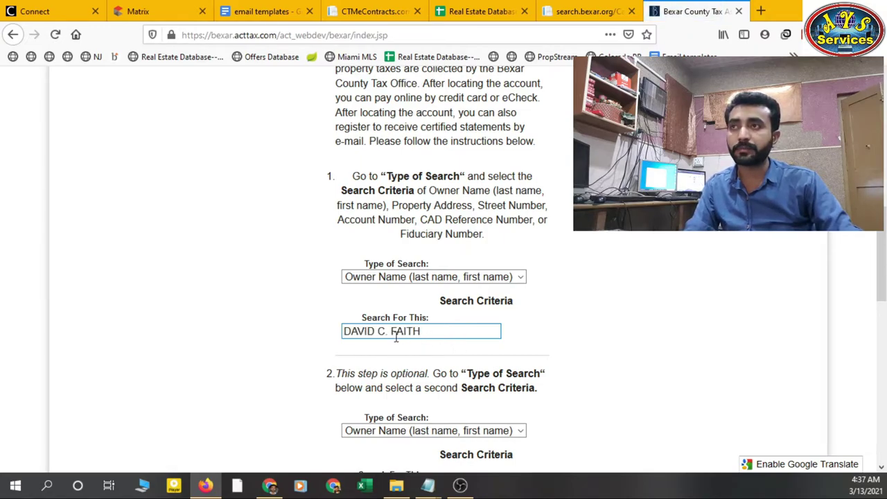
{"action": "left_click", "coordinate": [393, 334]}
{"action": "key", "text": "BackSpace"}
{"action": "key", "text": "BackSpace"}
{"action": "key", "text": "BackSpace"}
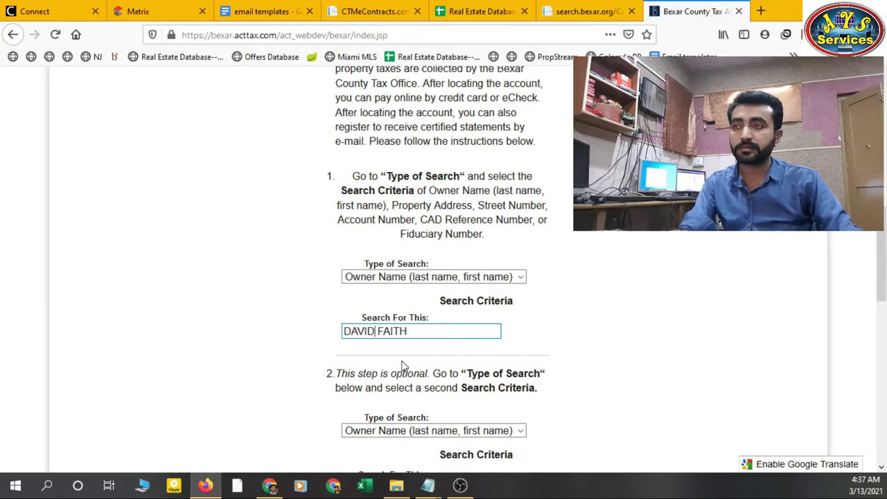
- Reorder the name to last name first and run the owner-name search
{"action": "left_click_drag", "start_coordinate": [375, 333], "coordinate": [341, 333]}
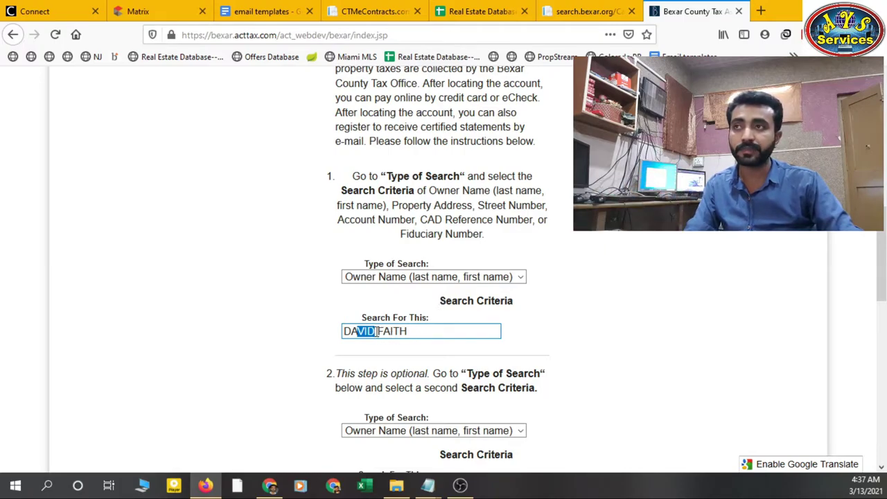
{"action": "left_click_drag", "start_coordinate": [377, 331], "coordinate": [340, 330]}
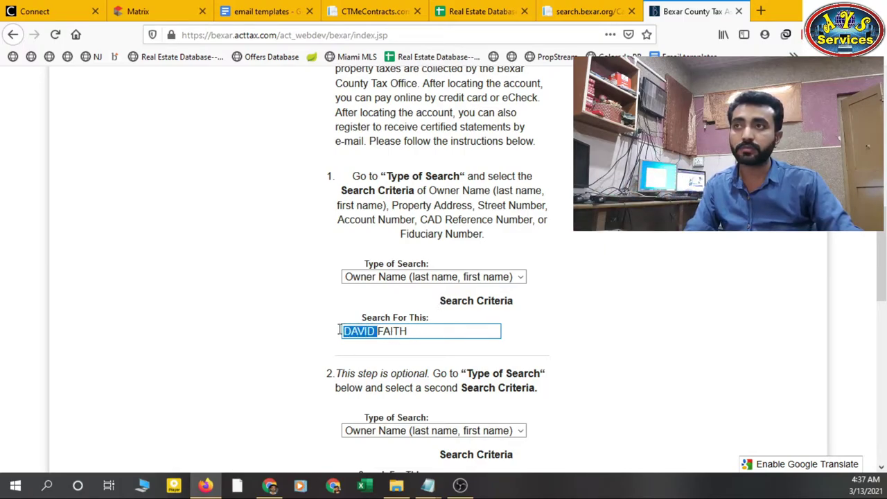
{"action": "key", "text": "ctrl+x"}
{"action": "left_click", "coordinate": [406, 331]}
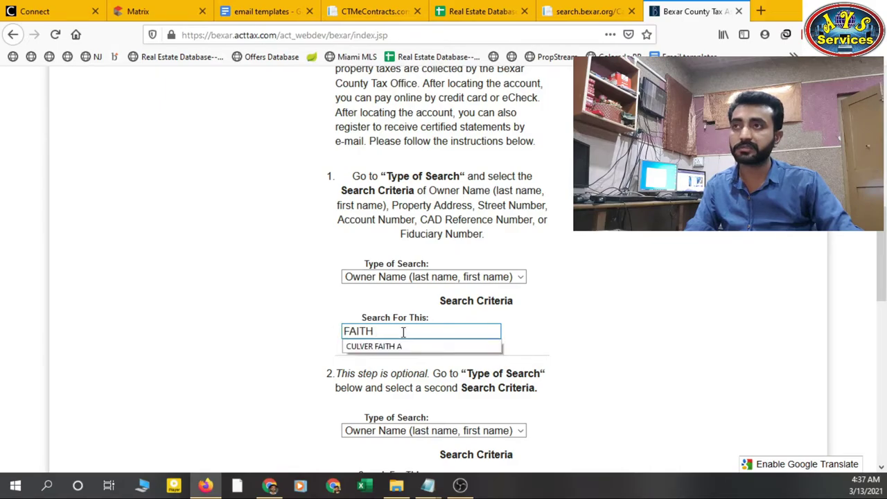
{"action": "key", "text": "ctrl+v"}
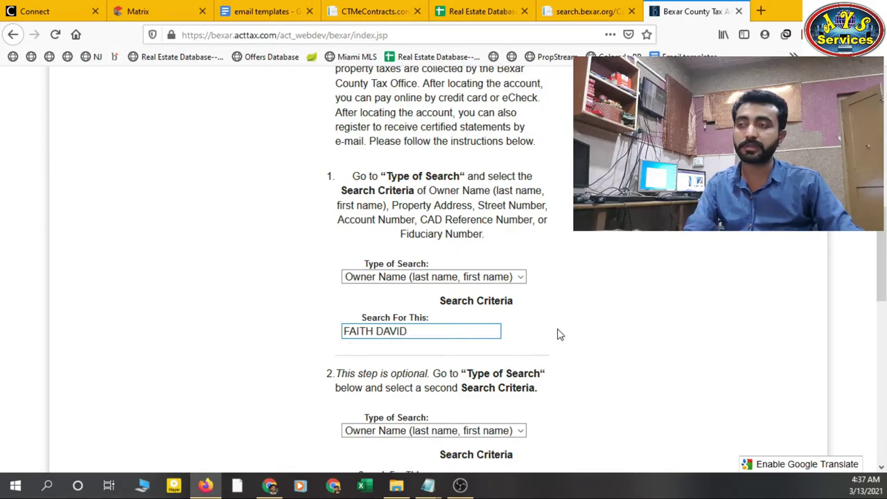
{"action": "scroll", "coordinate": [554, 336], "scroll_direction": "down", "scroll_amount": 3}
{"action": "scroll", "coordinate": [550, 337], "scroll_direction": "down", "scroll_amount": 1}
{"action": "left_click", "coordinate": [443, 364]}
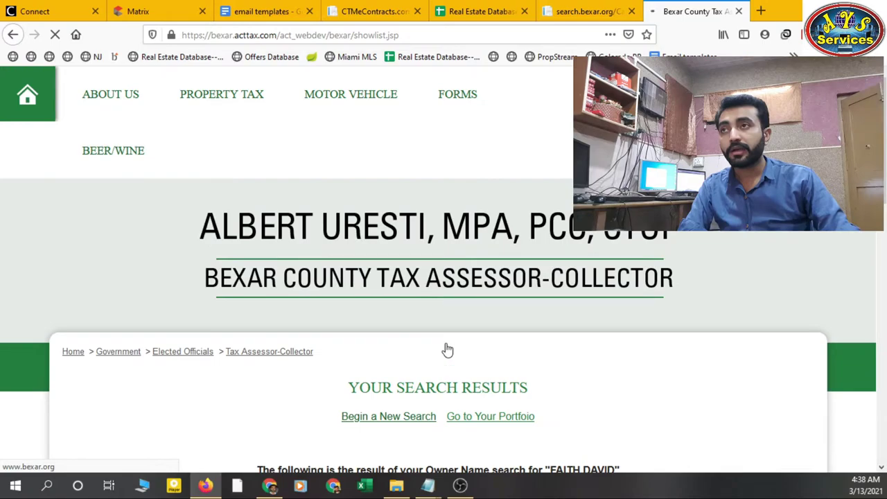
- Open the tax record of the single matching account in the results
{"action": "scroll", "coordinate": [447, 349], "scroll_direction": "down", "scroll_amount": 4}
{"action": "scroll", "coordinate": [445, 348], "scroll_direction": "down", "scroll_amount": 3}
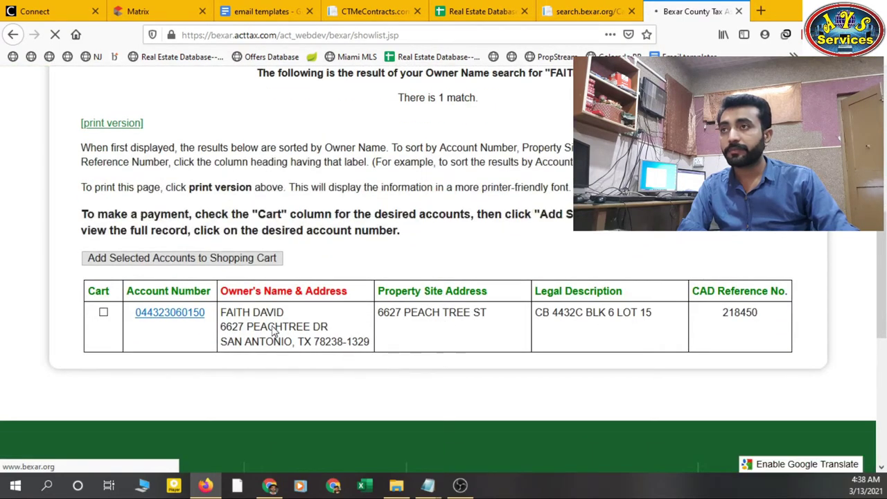
{"action": "left_click", "coordinate": [165, 319]}
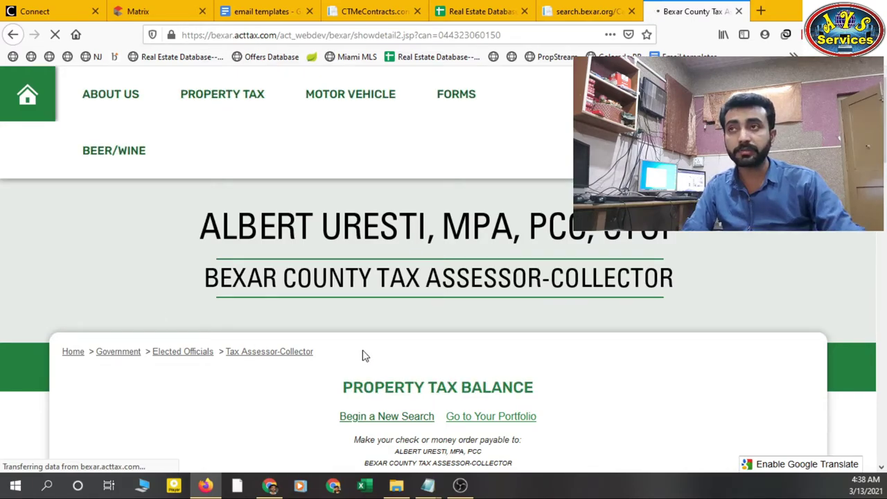
- Copy the account owner's name from the tax record into cell H2 (Petitioner Name)
{"action": "scroll", "coordinate": [516, 340], "scroll_direction": "down", "scroll_amount": 3}
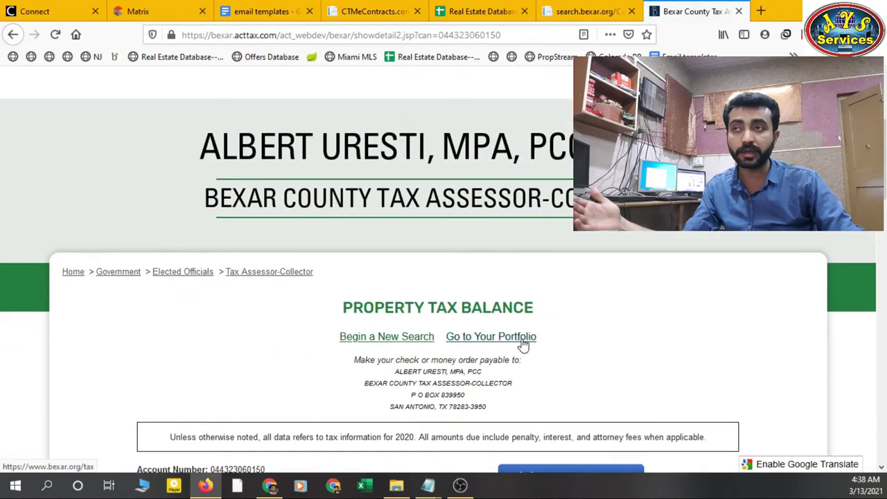
{"action": "scroll", "coordinate": [535, 350], "scroll_direction": "down", "scroll_amount": 5}
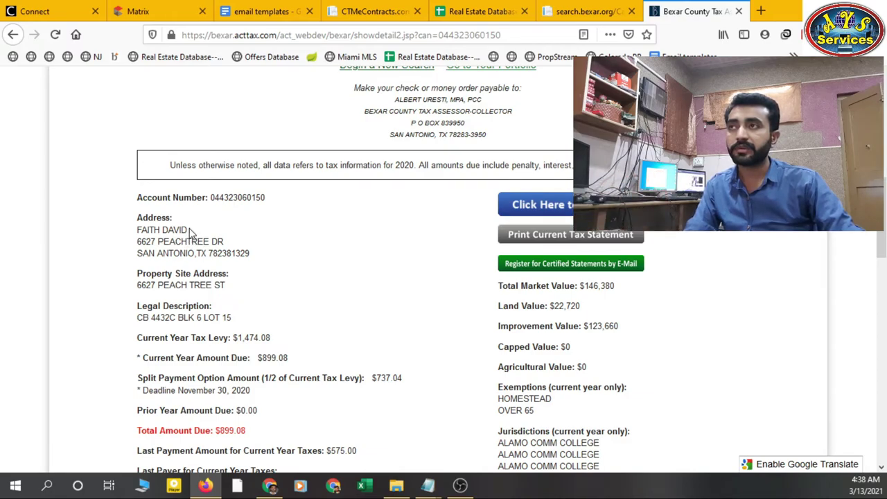
{"action": "left_click_drag", "start_coordinate": [190, 228], "coordinate": [138, 235]}
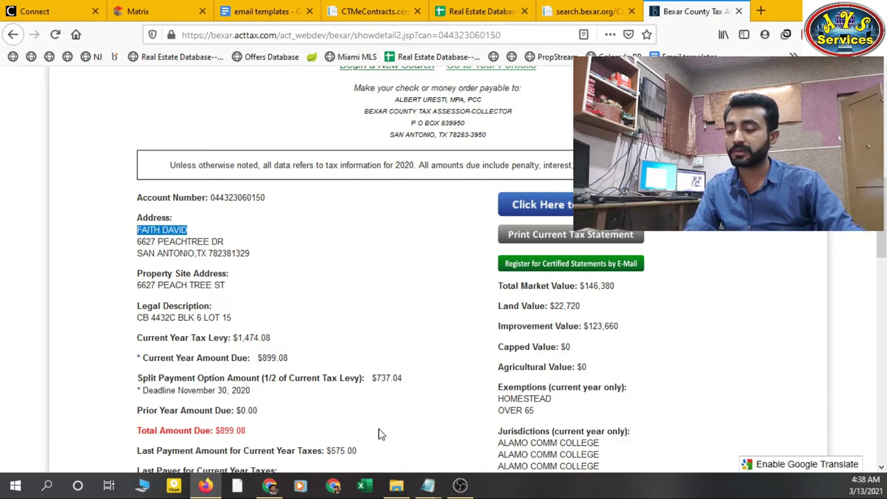
{"action": "left_click", "coordinate": [270, 485]}
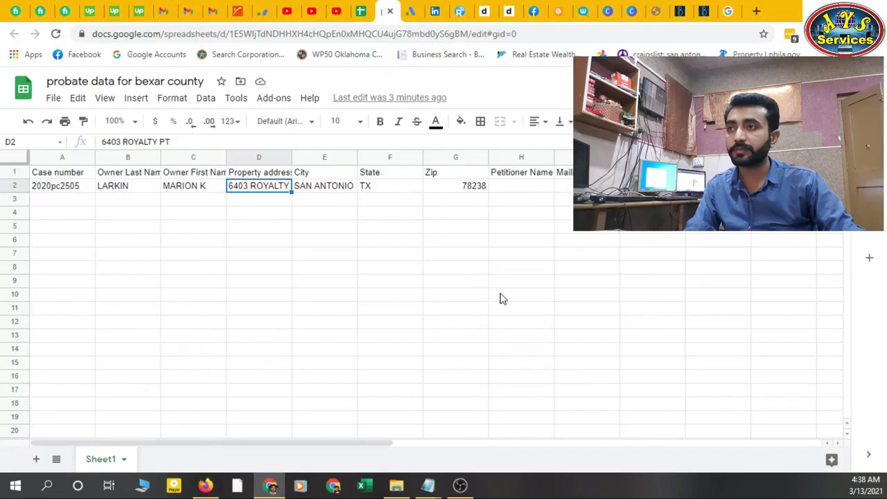
{"action": "left_click", "coordinate": [520, 187]}
{"action": "key", "text": "ctrl+v"}
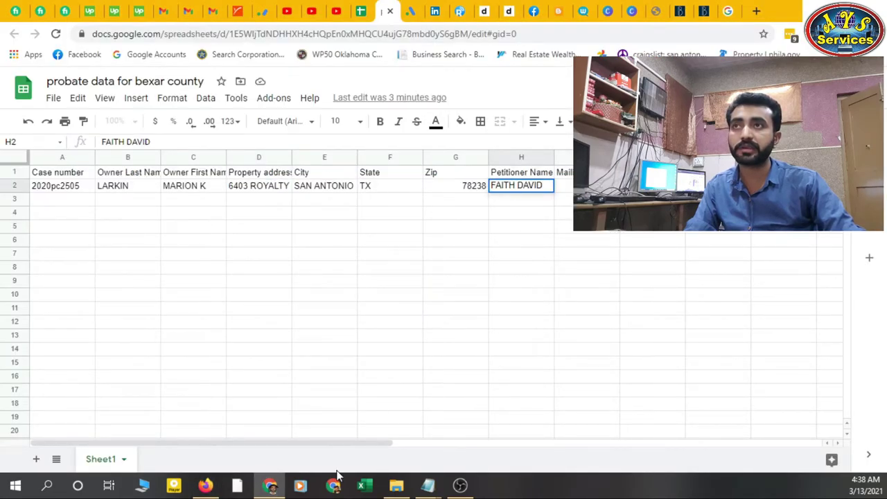
- Copy the owner's mailing street address from the tax record into cell I2
{"action": "left_click", "coordinate": [205, 485]}
{"action": "left_click", "coordinate": [393, 301]}
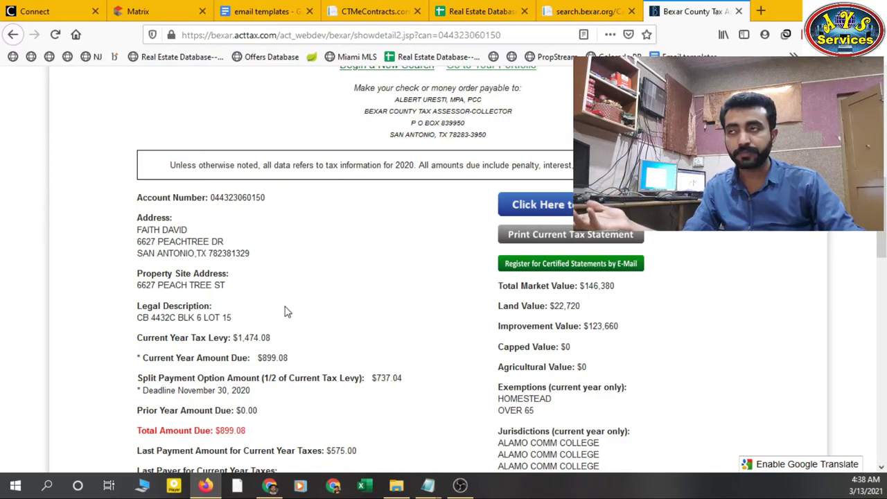
{"action": "left_click_drag", "start_coordinate": [225, 242], "coordinate": [138, 254]}
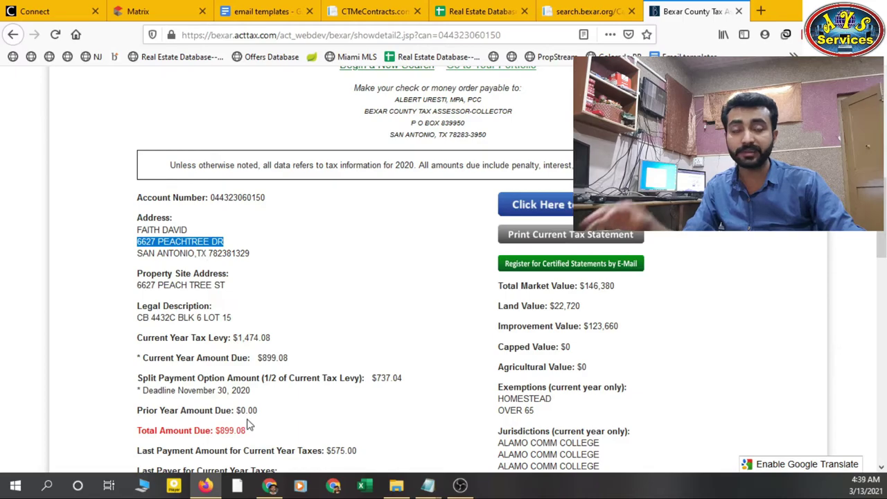
{"action": "key", "text": "alt+Tab"}
{"action": "key", "text": "Tab"}
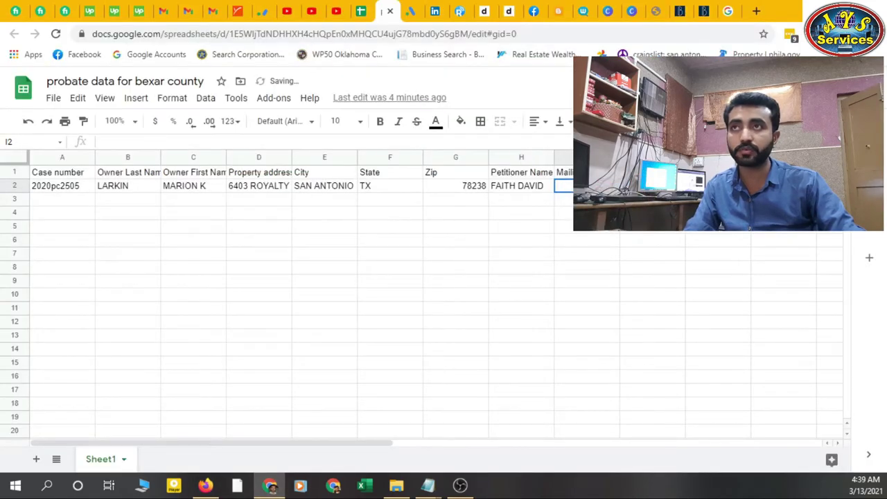
{"action": "key", "text": "ctrl+v"}
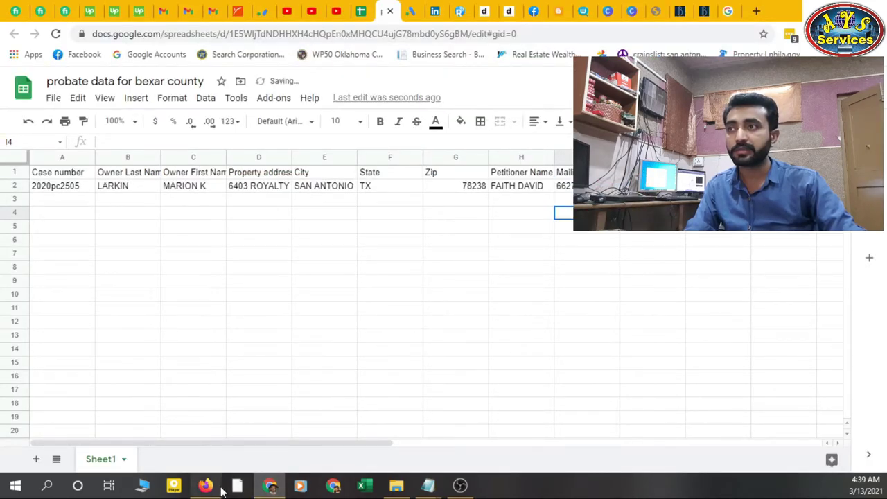
- Fill J2 with the mailing city SAN ANTONIO and K2 with state TX
{"action": "left_click", "coordinate": [208, 485]}
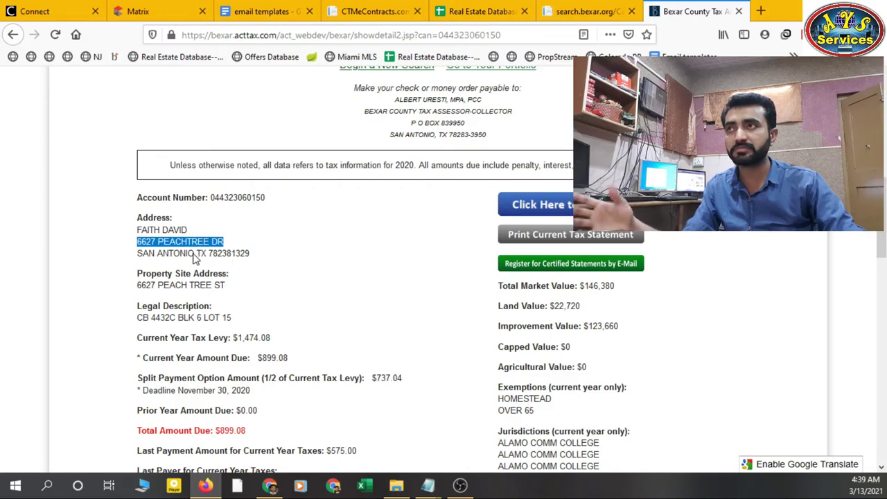
{"action": "left_click_drag", "start_coordinate": [195, 256], "coordinate": [134, 258]}
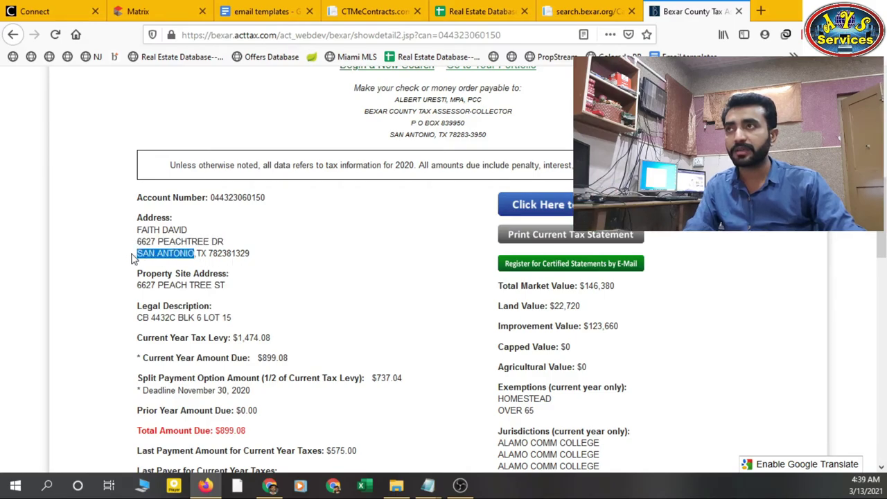
{"action": "left_click", "coordinate": [270, 486]}
{"action": "left_click", "coordinate": [653, 185]}
{"action": "key", "text": "ctrl+v"}
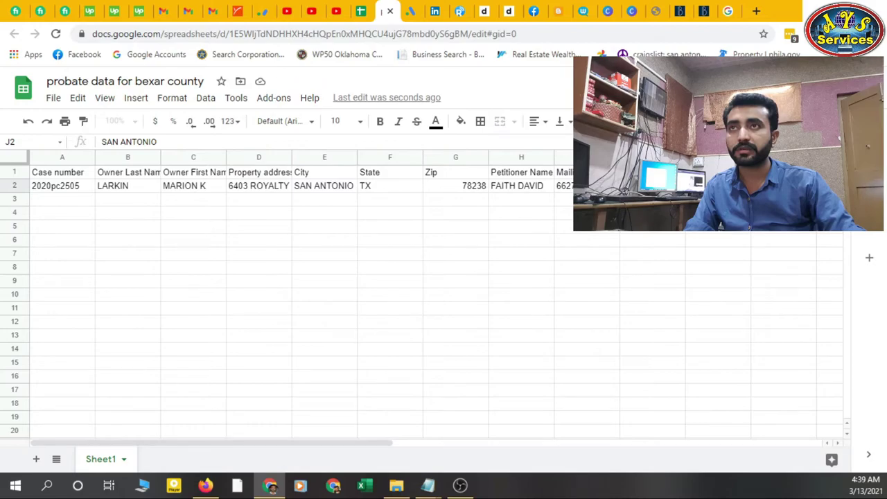
{"action": "key", "text": "Tab"}
{"action": "type", "text": "TX"}
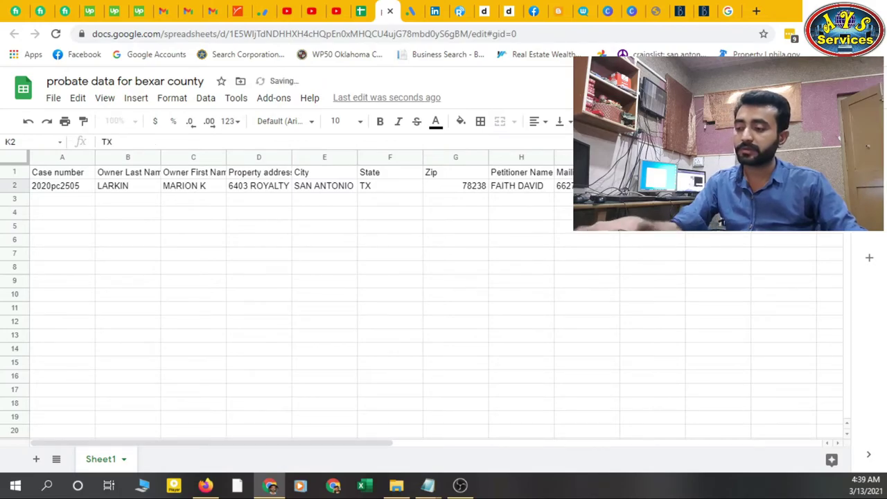
{"action": "key", "text": "Return"}
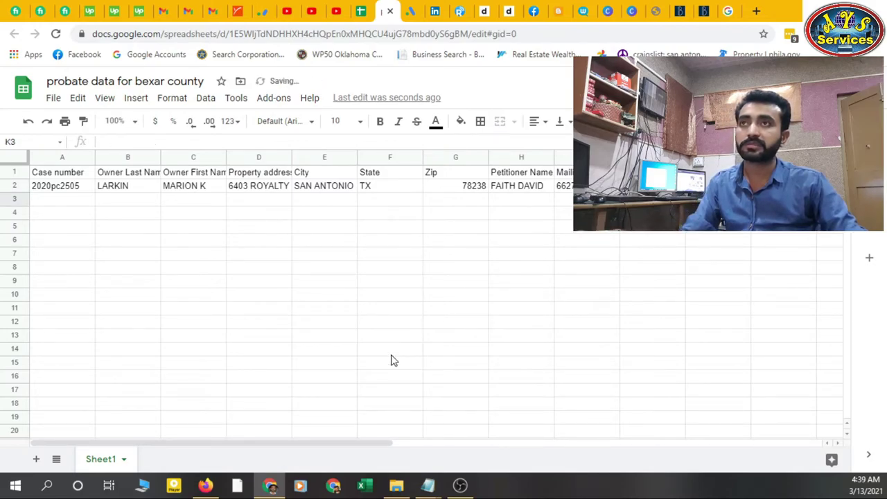
- Copy the zip code 78238 from the tax assessor page into cell L2
{"action": "left_click", "coordinate": [205, 486]}
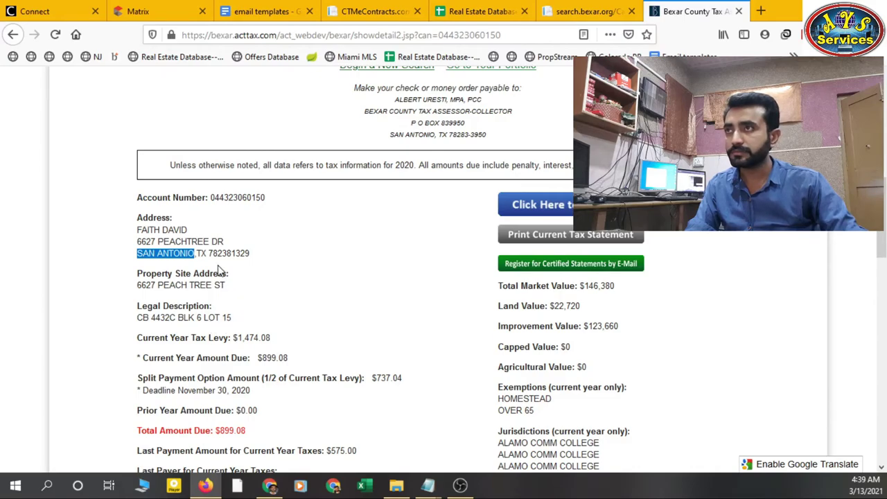
{"action": "left_click_drag", "start_coordinate": [209, 253], "coordinate": [233, 262]}
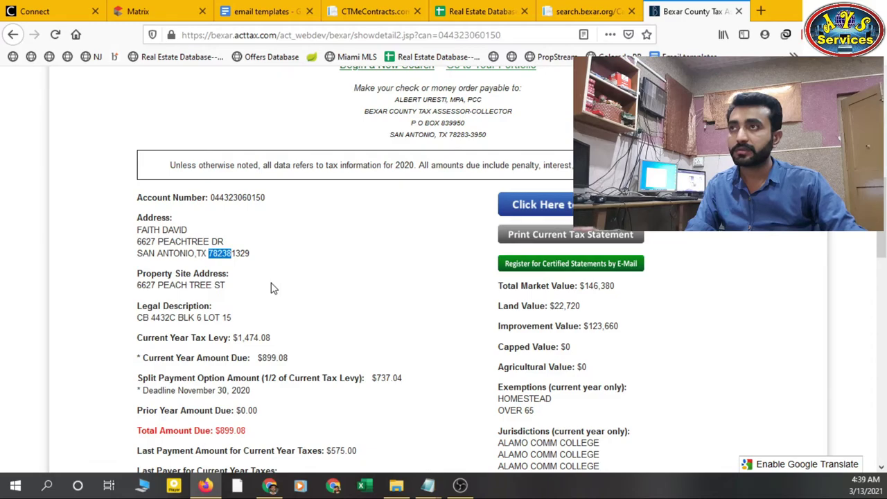
{"action": "left_click", "coordinate": [278, 487]}
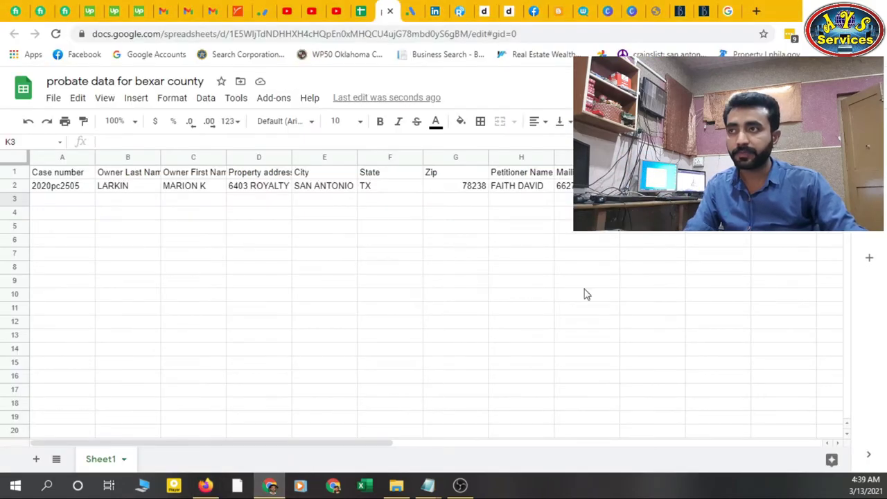
{"action": "left_click", "coordinate": [784, 186]}
{"action": "key", "text": "ctrl+v"}
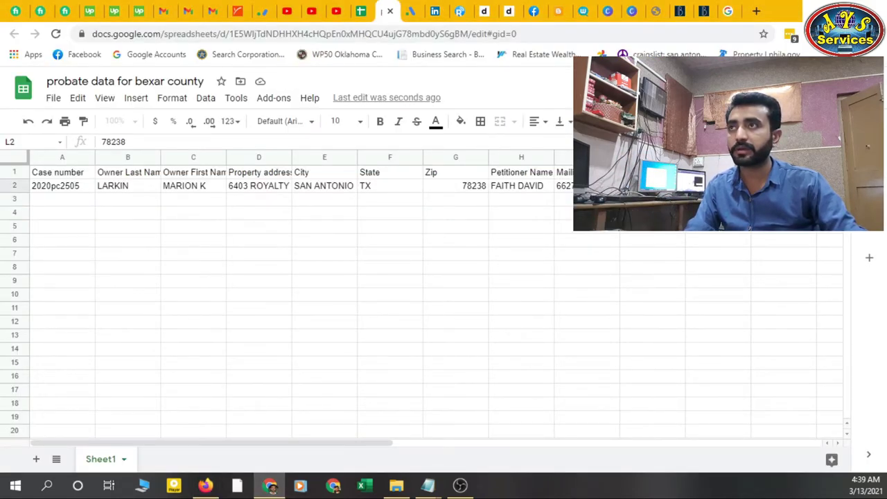
{"action": "left_click", "coordinate": [734, 199]}
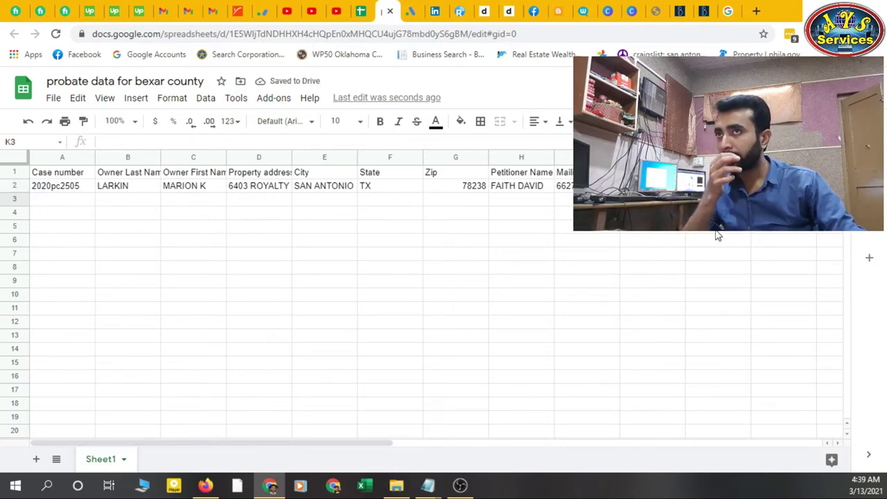
{"action": "left_click", "coordinate": [586, 199]}
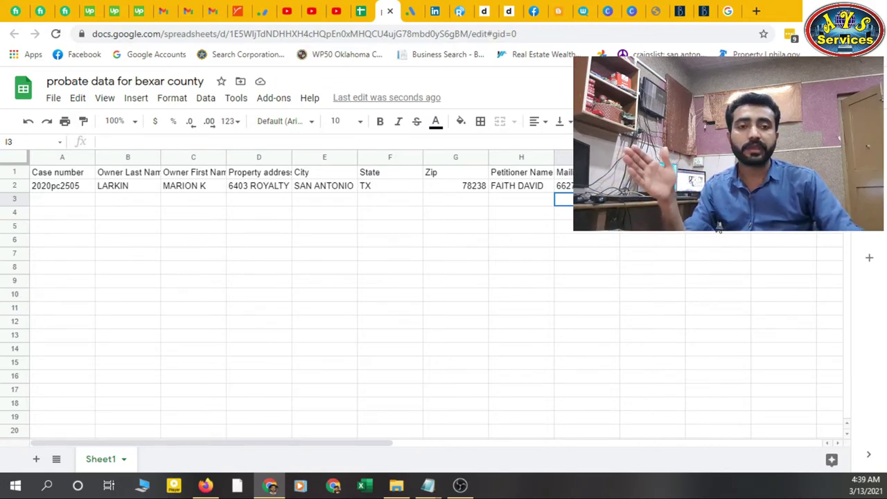
{"action": "left_click", "coordinate": [104, 201]}
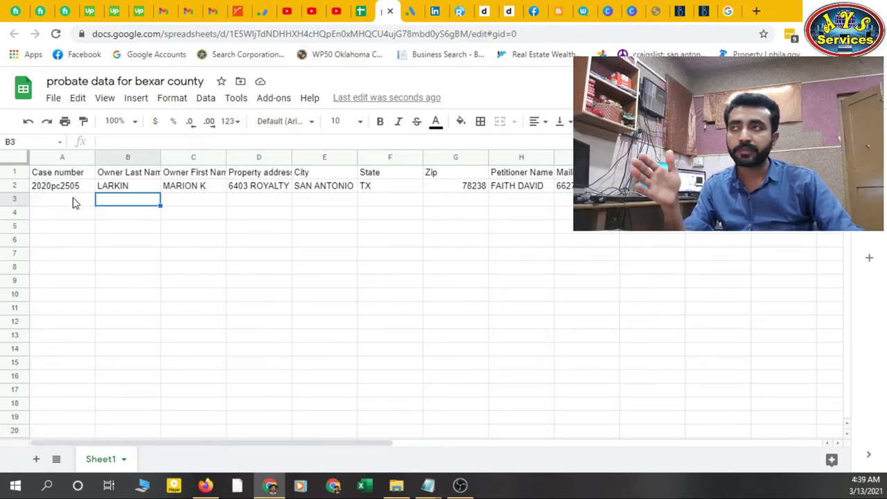
{"action": "left_click", "coordinate": [75, 188]}
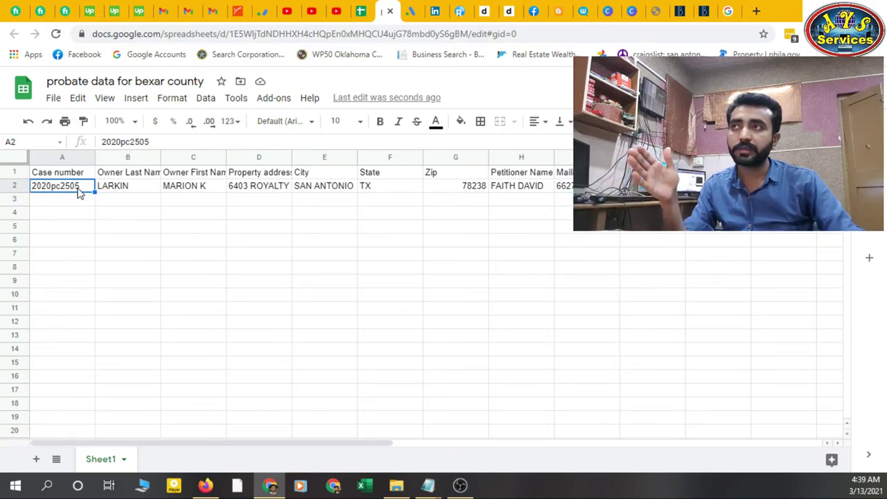
{"action": "left_click", "coordinate": [127, 189]}
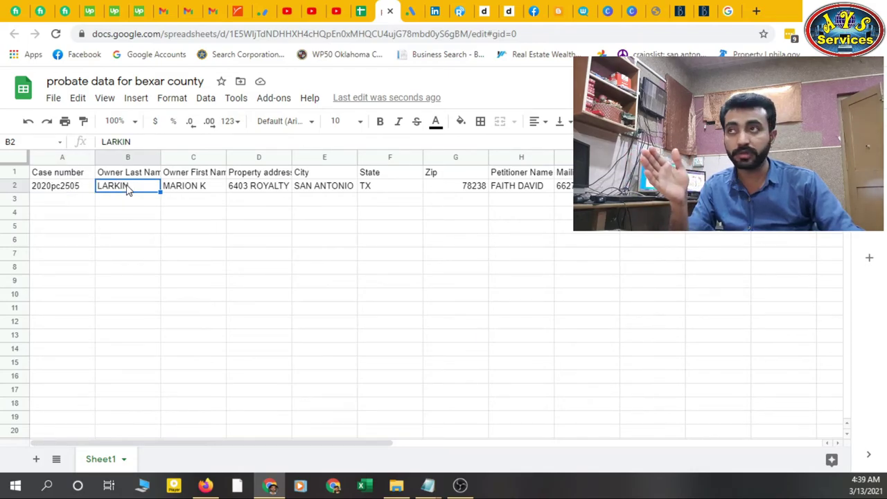
{"action": "left_click_drag", "start_coordinate": [128, 190], "coordinate": [174, 188]}
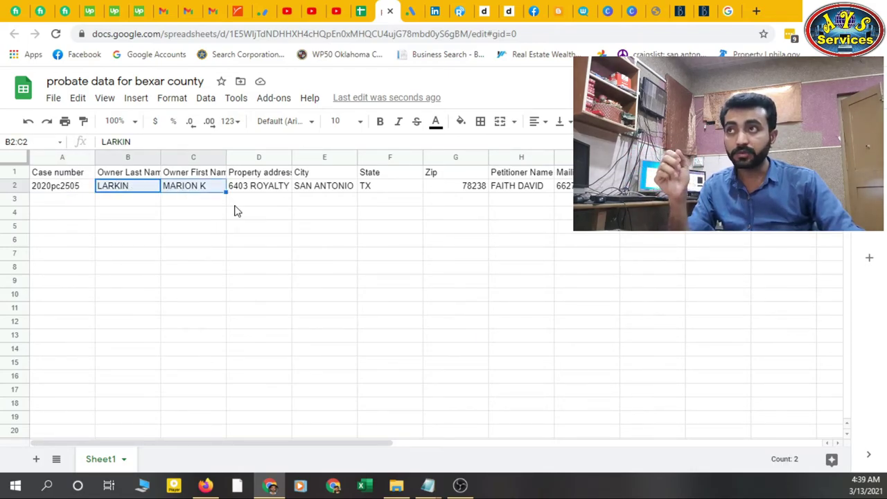
{"action": "left_click_drag", "start_coordinate": [257, 192], "coordinate": [488, 195]}
{"action": "left_click", "coordinate": [516, 186]}
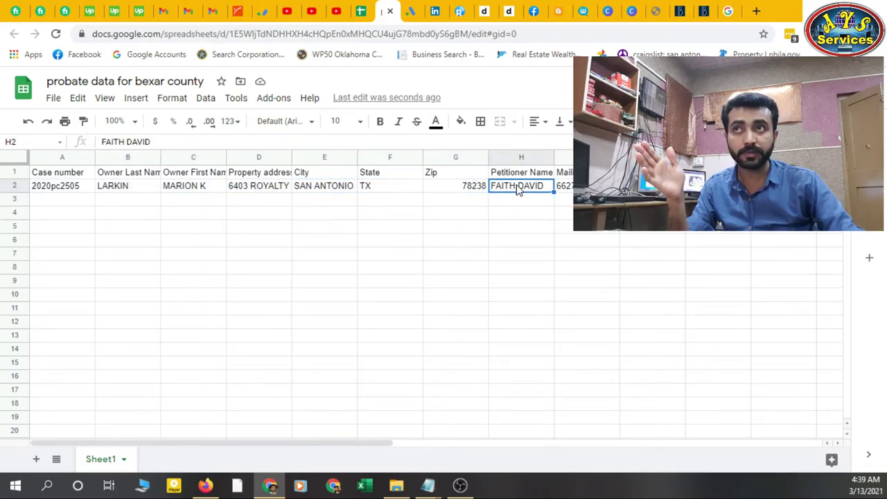
{"action": "left_click_drag", "start_coordinate": [587, 185], "coordinate": [783, 186]}
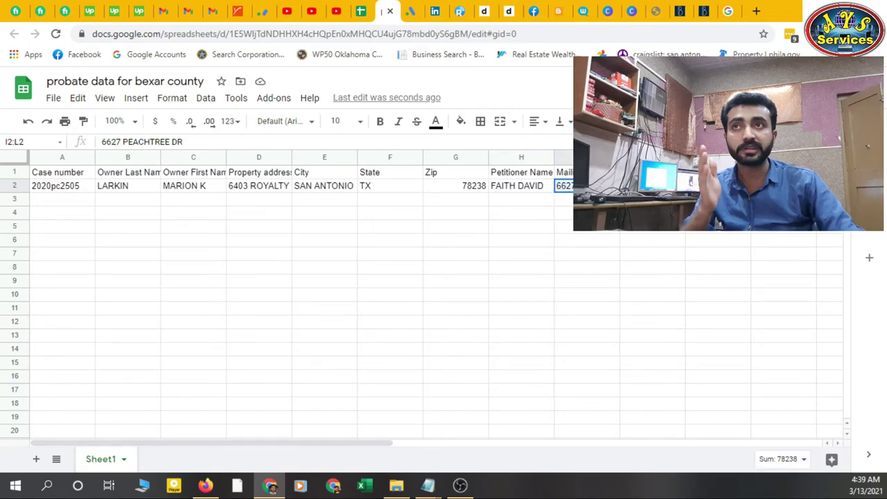
{"action": "left_click", "coordinate": [718, 226]}
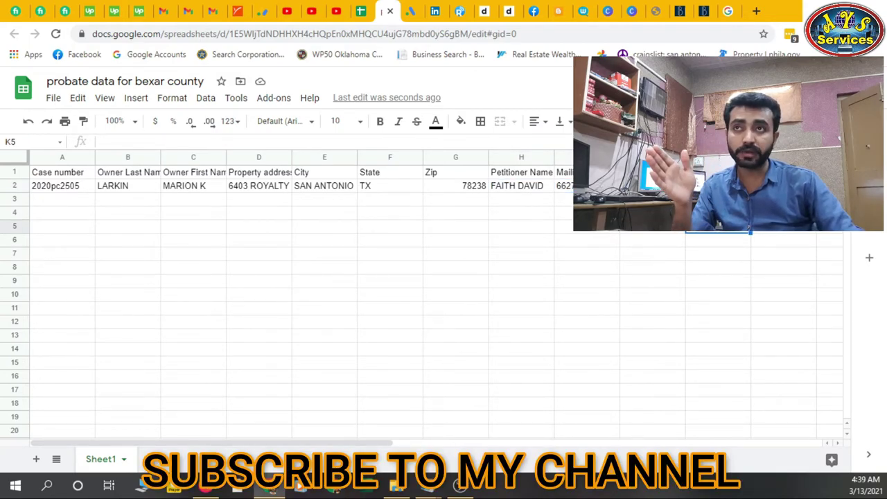
{"action": "left_click", "coordinate": [784, 171]}
{"action": "left_click", "coordinate": [850, 172]}
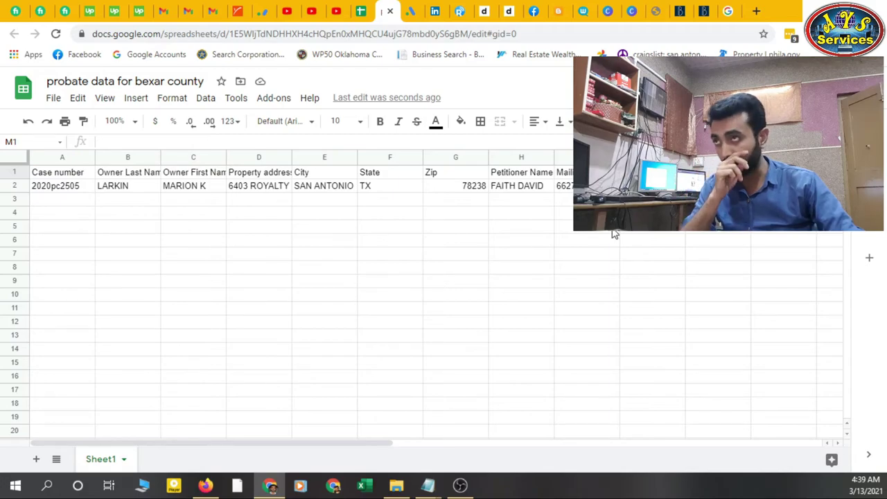
- Return from case 2020PC2505's details on search.bexar.org to its results, then back to the probate sheet
{"action": "left_click", "coordinate": [219, 487]}
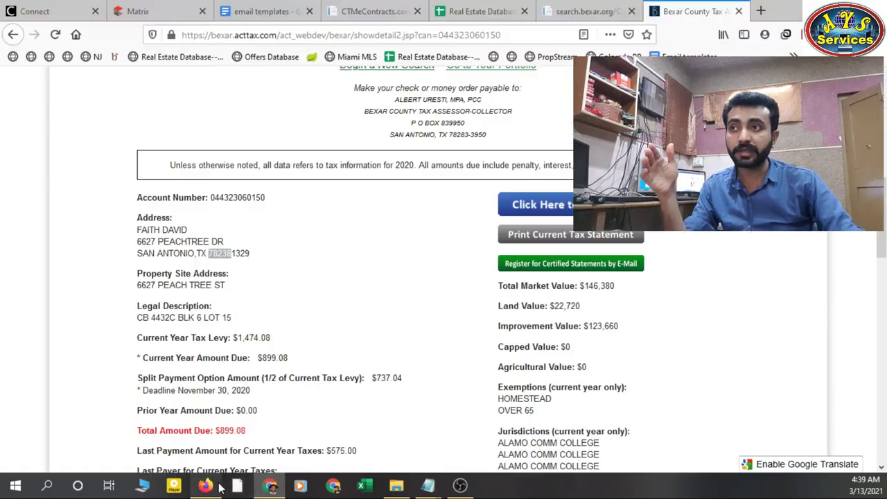
{"action": "left_click", "coordinate": [560, 12]}
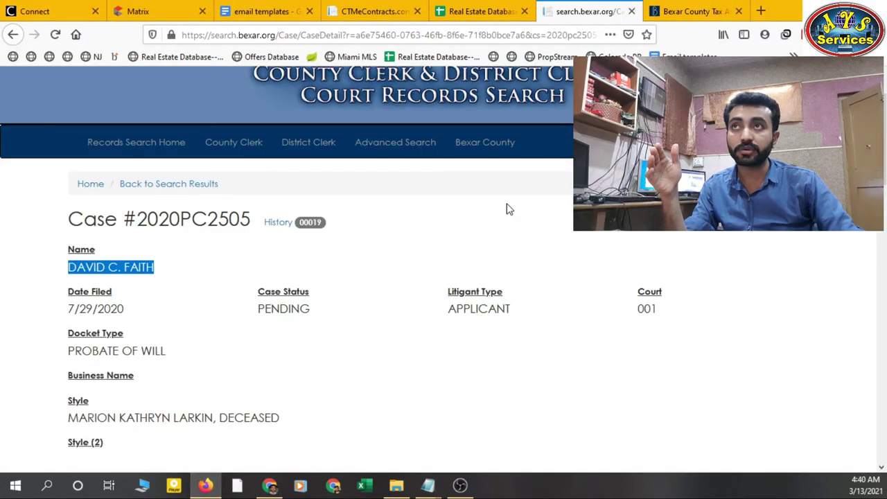
{"action": "left_click", "coordinate": [13, 34]}
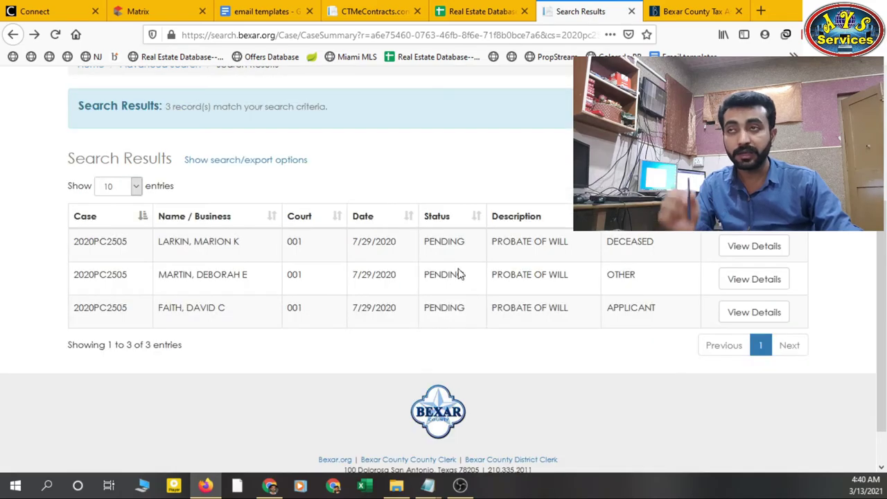
{"action": "left_click", "coordinate": [269, 485]}
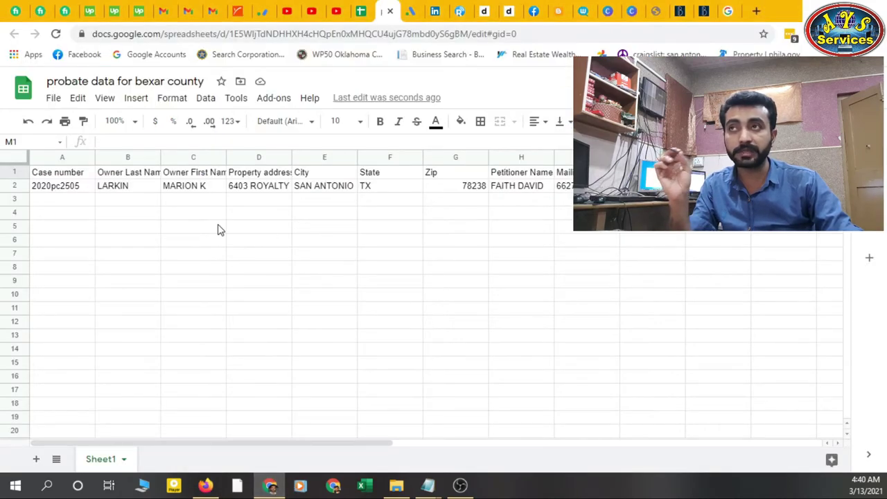
{"action": "left_click", "coordinate": [123, 200]}
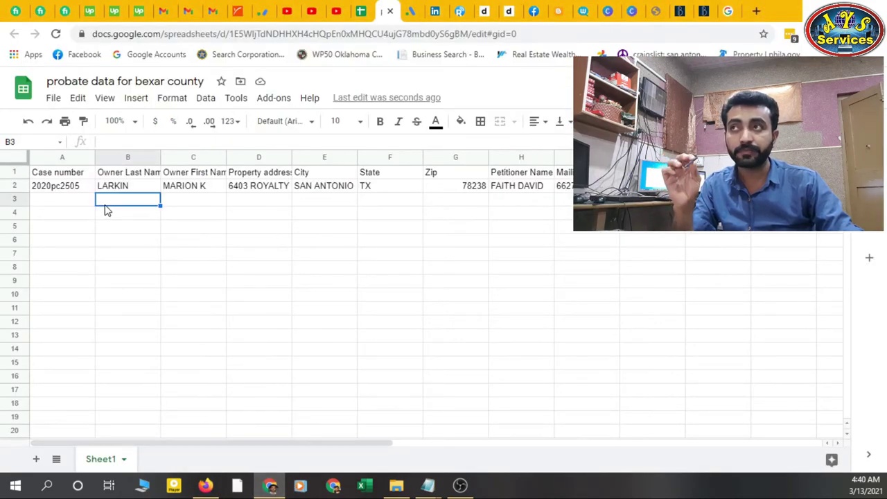
{"action": "left_click", "coordinate": [63, 175]}
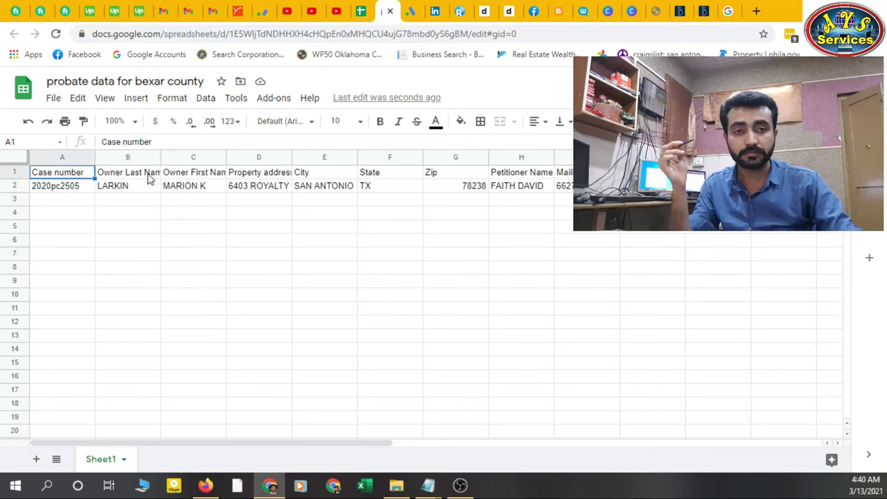
{"action": "key", "text": "Right"}
{"action": "key", "text": "Right"}
{"action": "key", "text": "Right"}
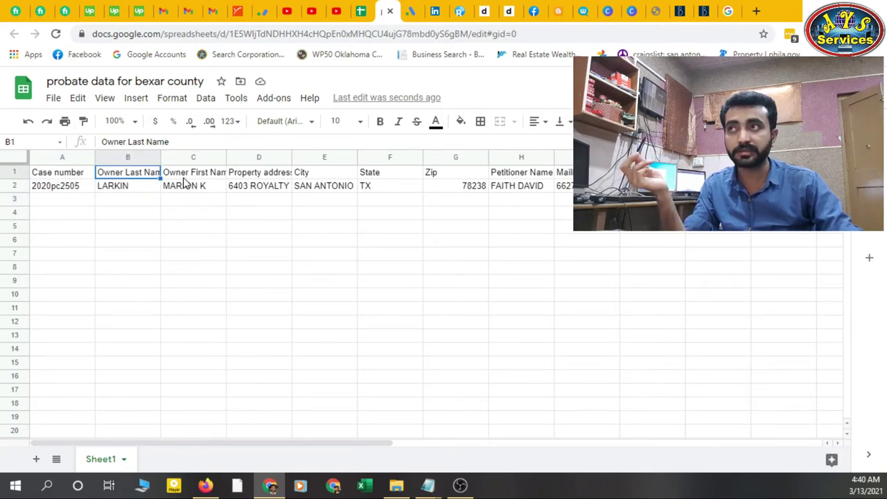
{"action": "key", "text": "Right"}
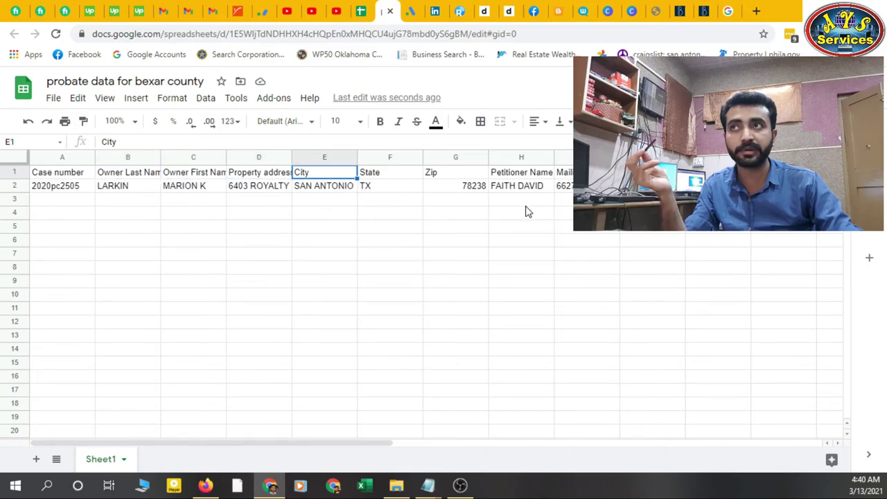